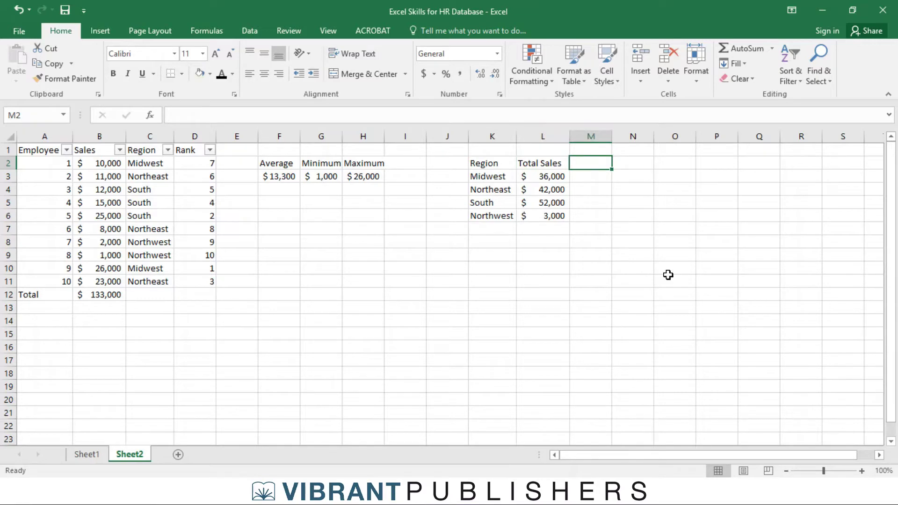
# Enter the heading "Number of Employees" in cell M2, beside Total Sales.
pyautogui.write('Numb')
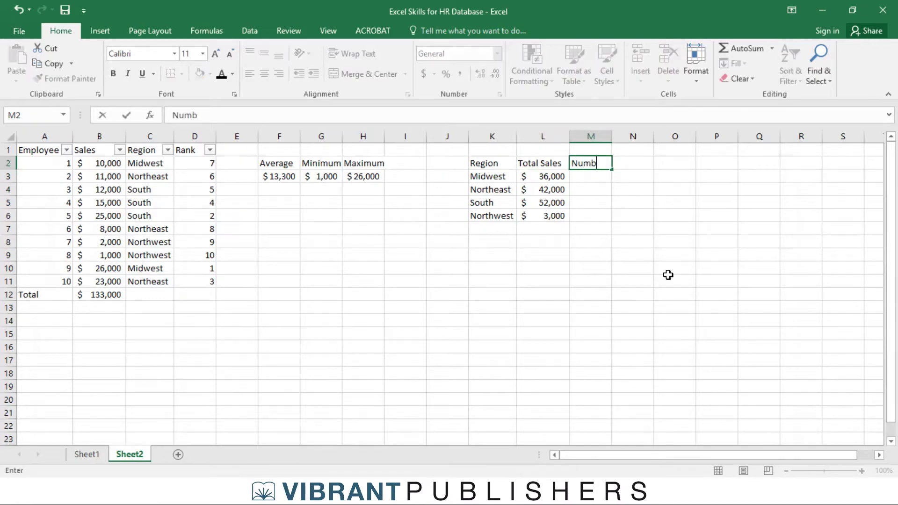
pyautogui.write('er of Employees')
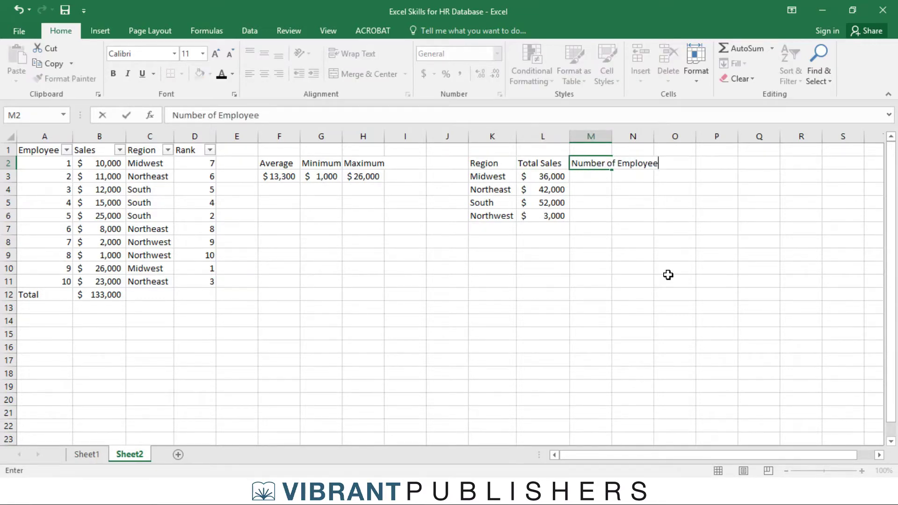
pyautogui.press('Return')
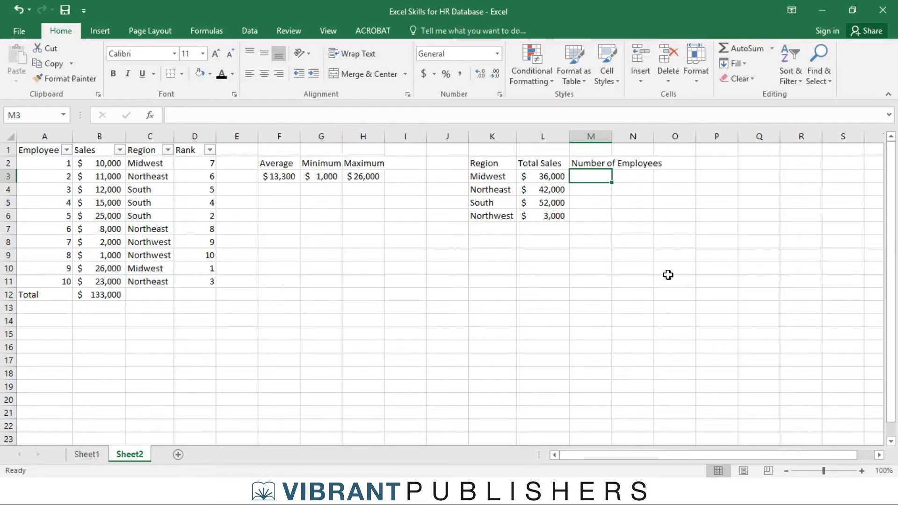
# Count the Midwest employees in cell M3 with =COUNTIF($C$2:$C$11,K3), keeping the region range absolute.
pyautogui.write('=')
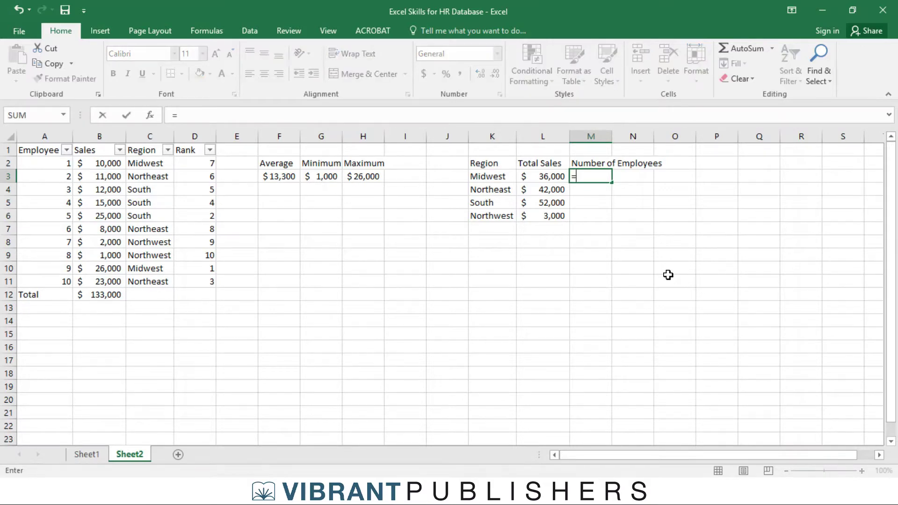
pyautogui.write('countif')
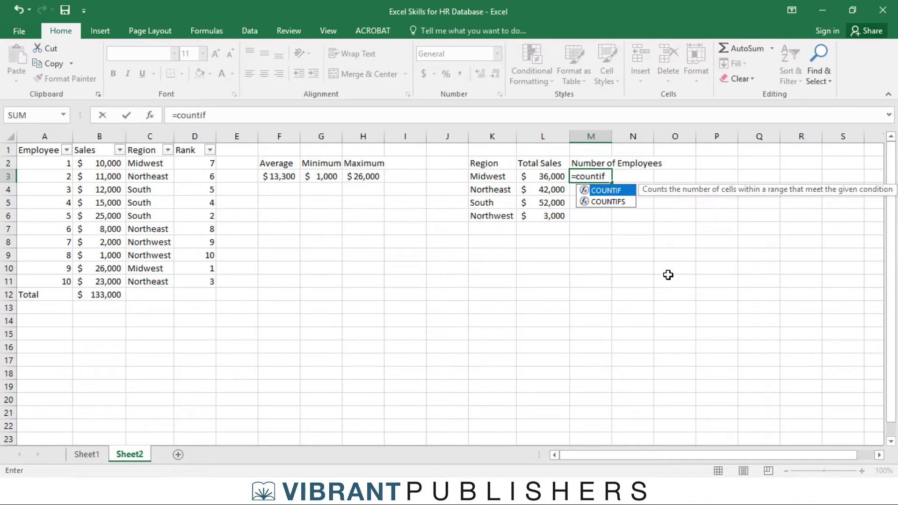
pyautogui.write('(')
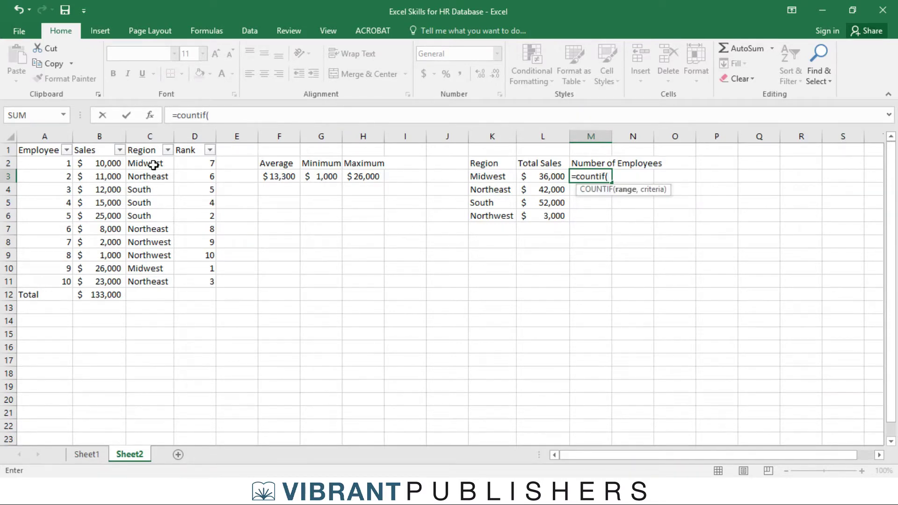
pyautogui.moveTo(154, 164); pyautogui.dragTo(156, 281)
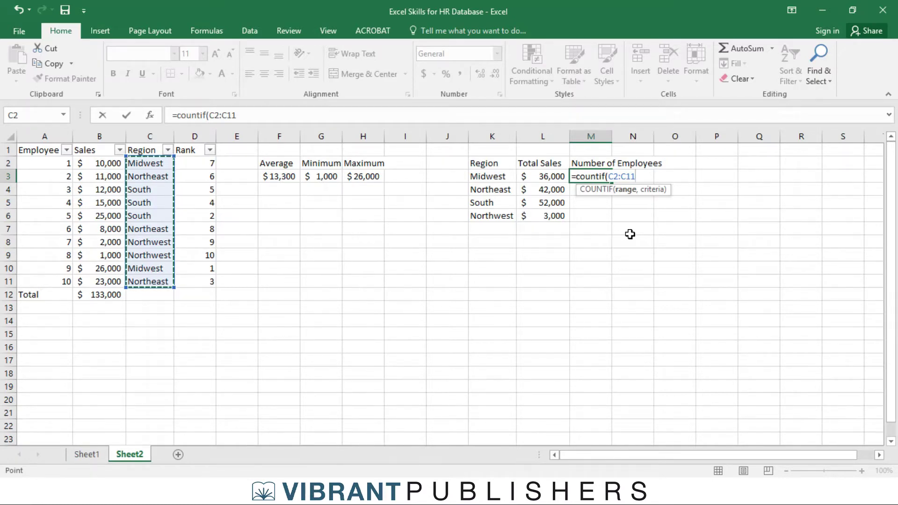
pyautogui.press('F4')
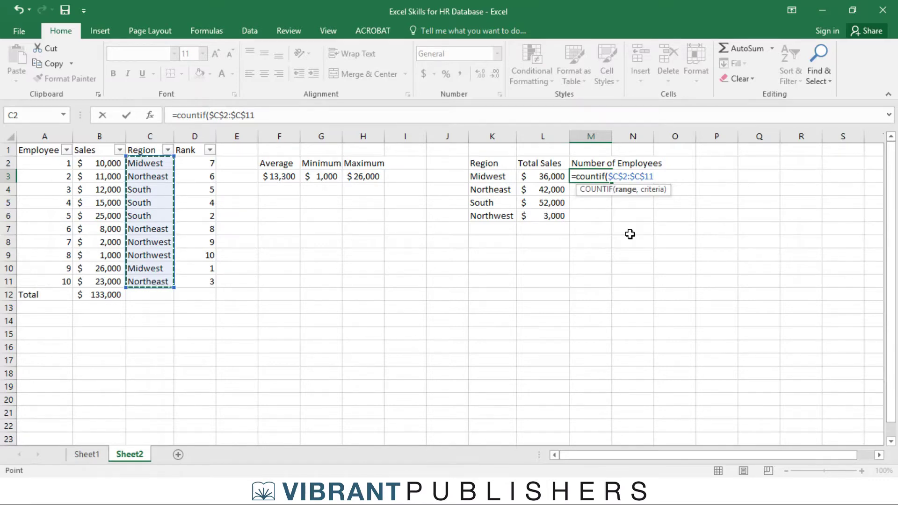
pyautogui.write(',')
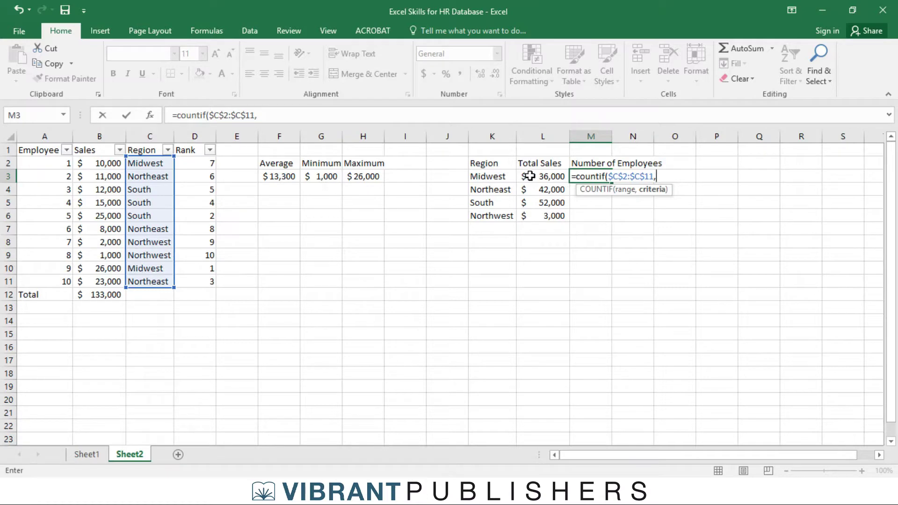
pyautogui.click(496, 177)
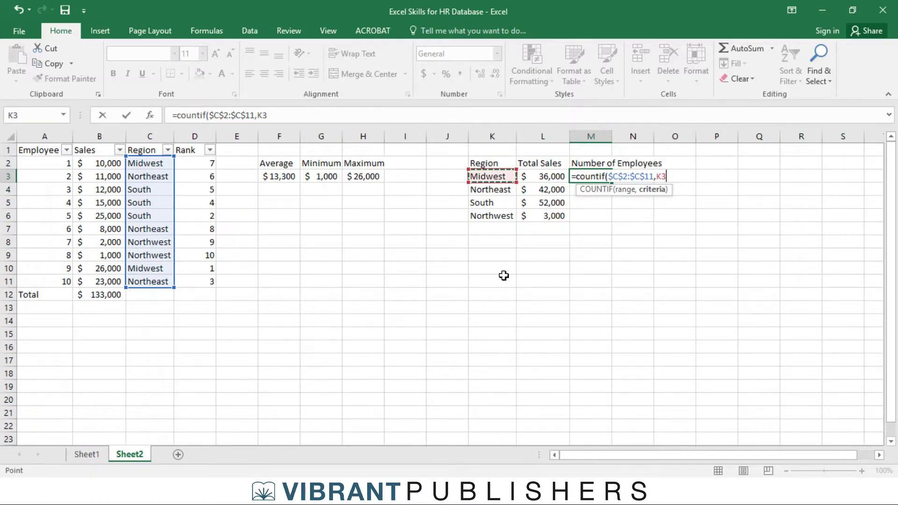
pyautogui.write(')')
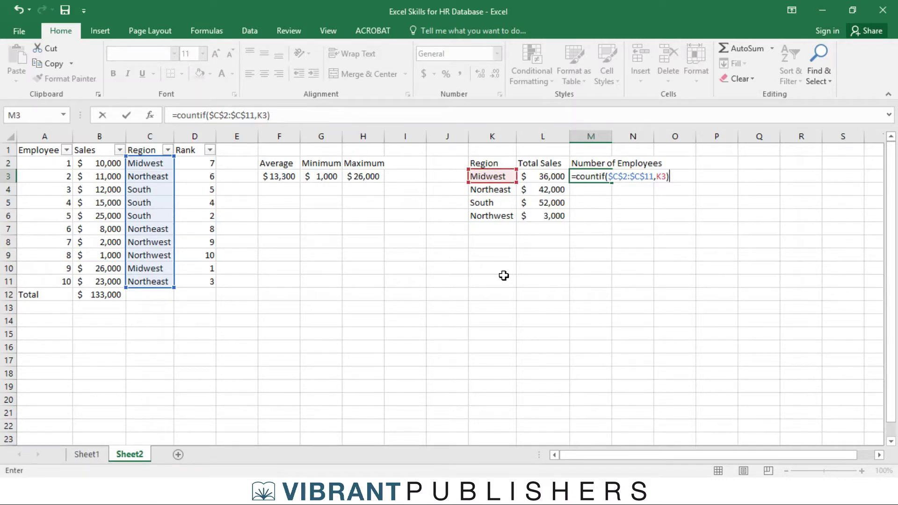
pyautogui.press('Return')
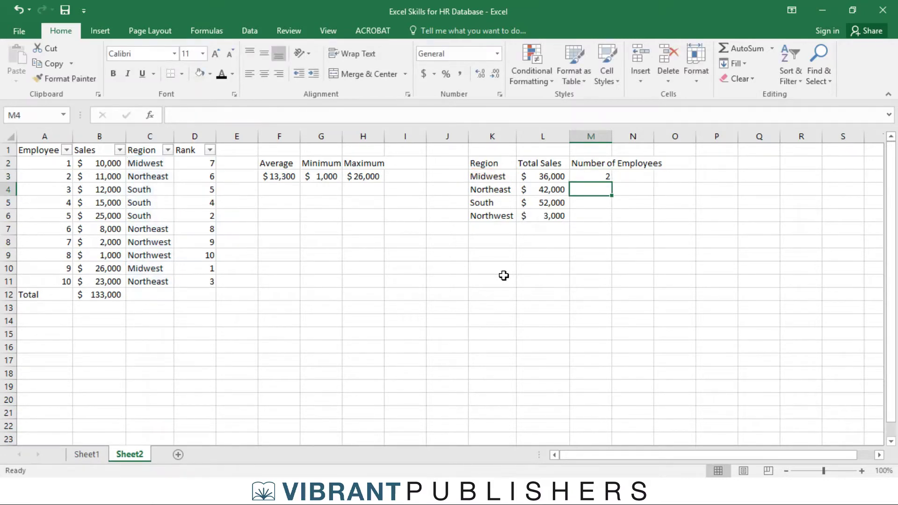
# Copy the COUNTIF formula from M3 down through M6 and check the formulas in the copied cells.
pyautogui.click(591, 176)
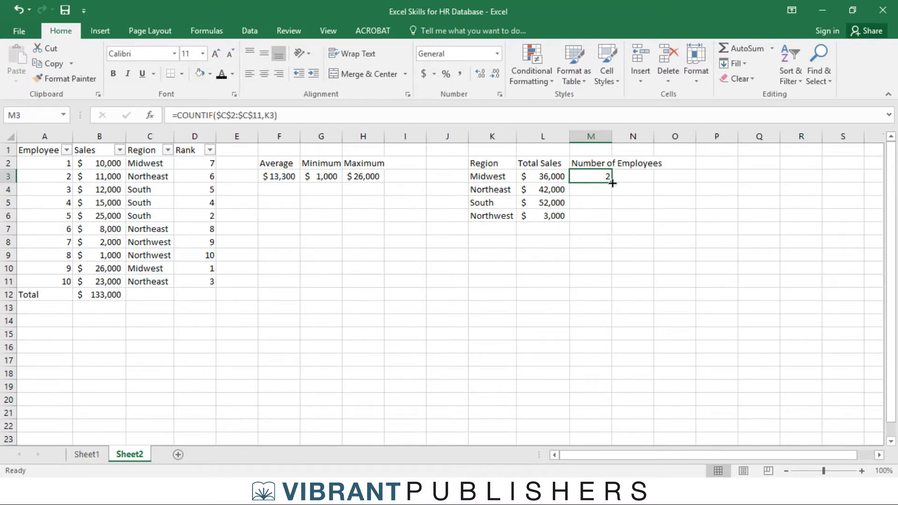
pyautogui.moveTo(612, 185); pyautogui.dragTo(601, 221)
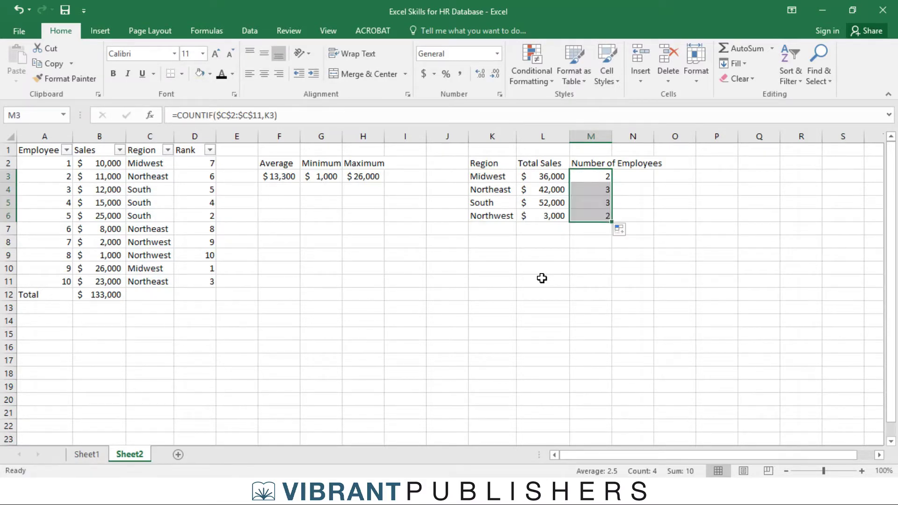
pyautogui.click(595, 194)
pyautogui.click(595, 206)
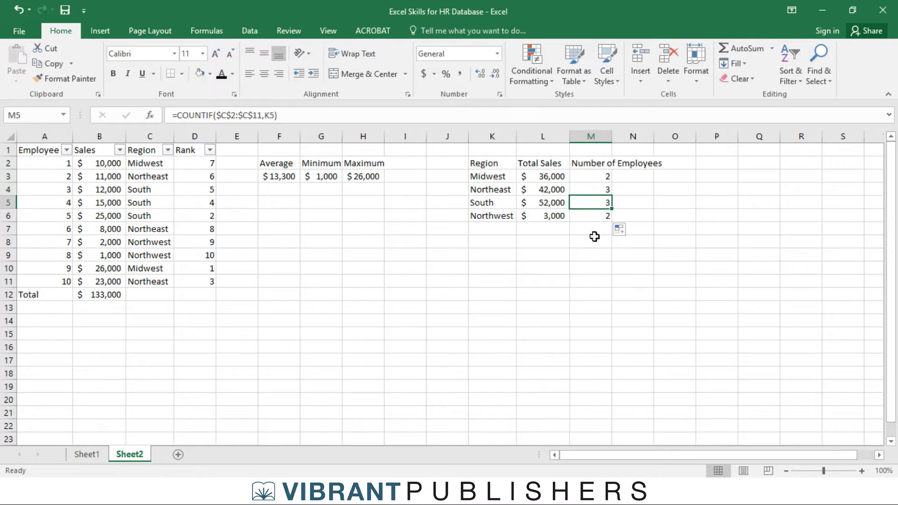
pyautogui.click(585, 217)
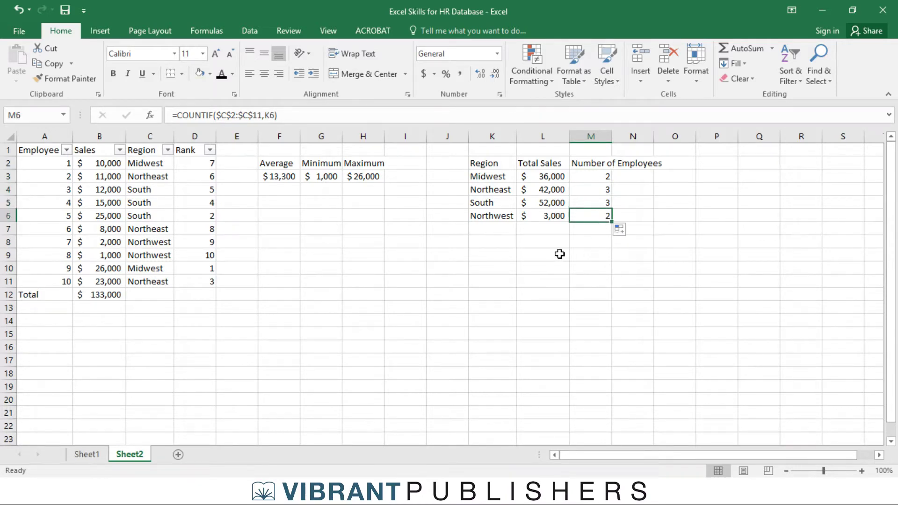
# Enter the heading "Average" in cell N2 of the region summary.
pyautogui.click(638, 163)
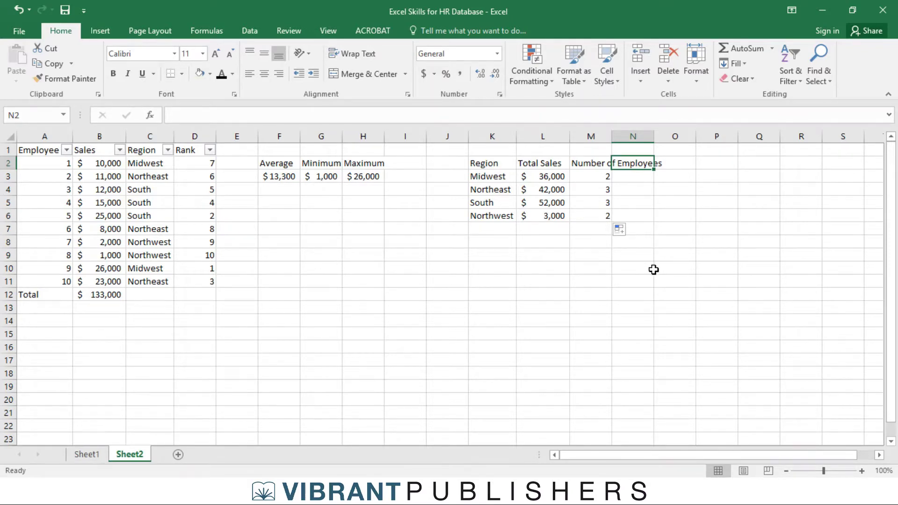
pyautogui.write('Average')
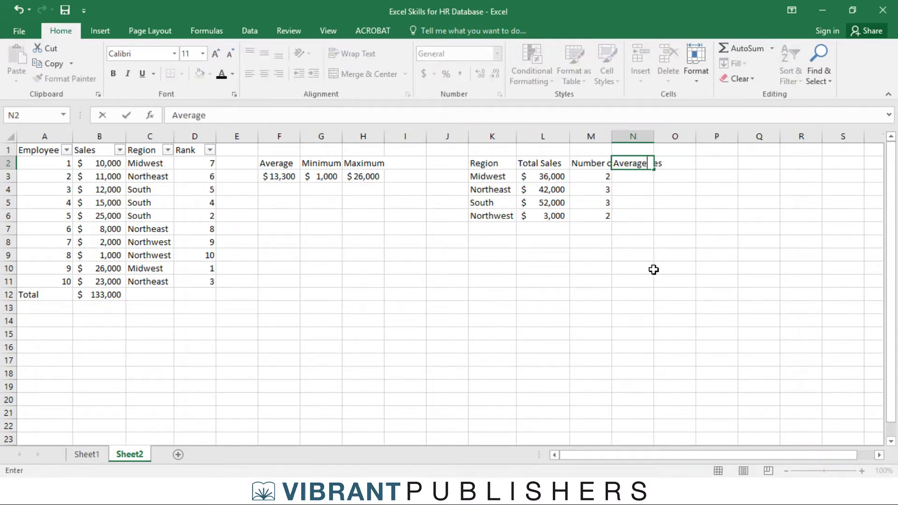
pyautogui.press('Return')
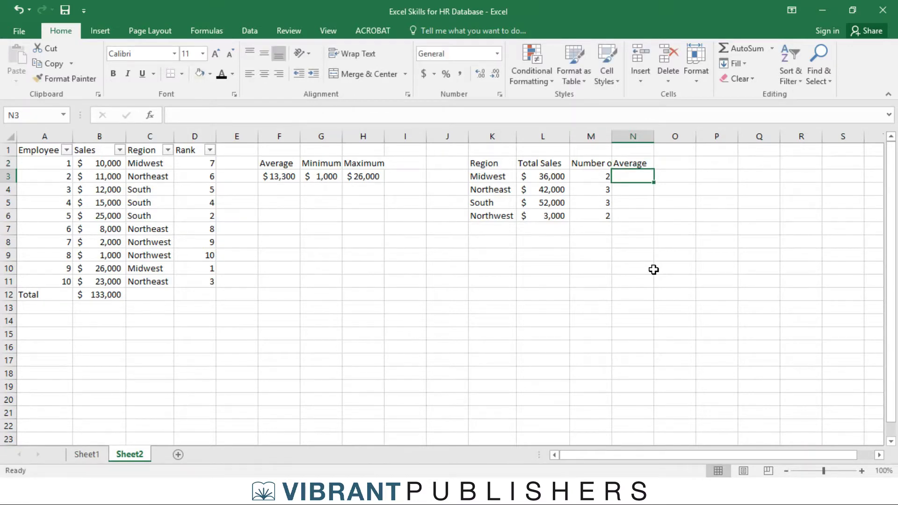
# Calculate the Midwest average sales per employee in cell N3 with the formula =L3/M3.
pyautogui.write('=')
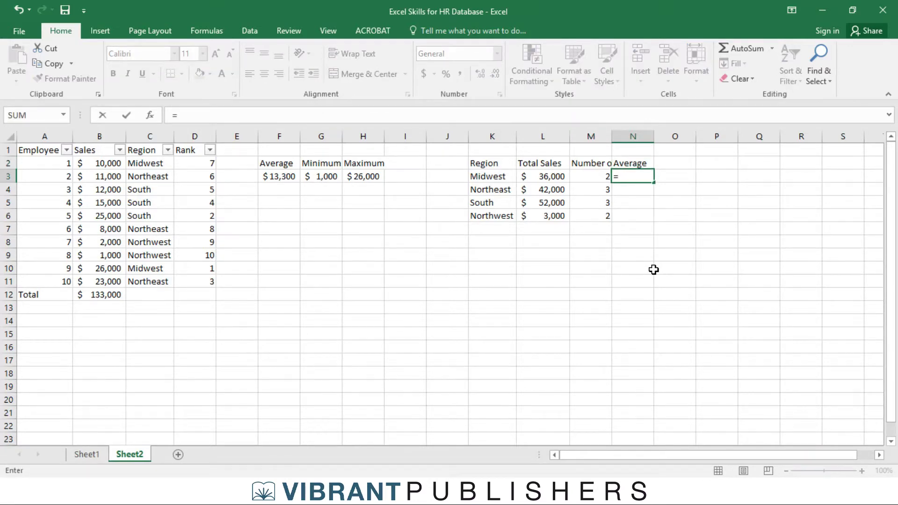
pyautogui.press('Left')
pyautogui.press('Left')
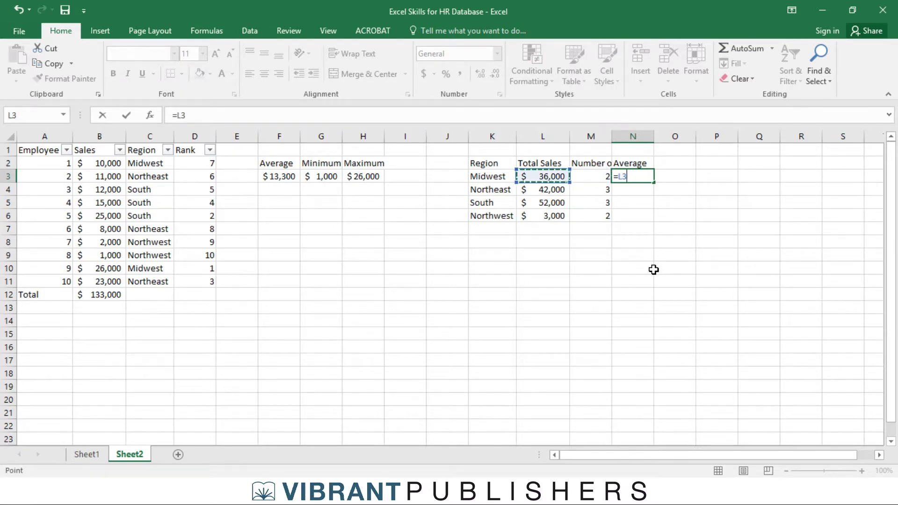
pyautogui.write('/')
pyautogui.press('Left')
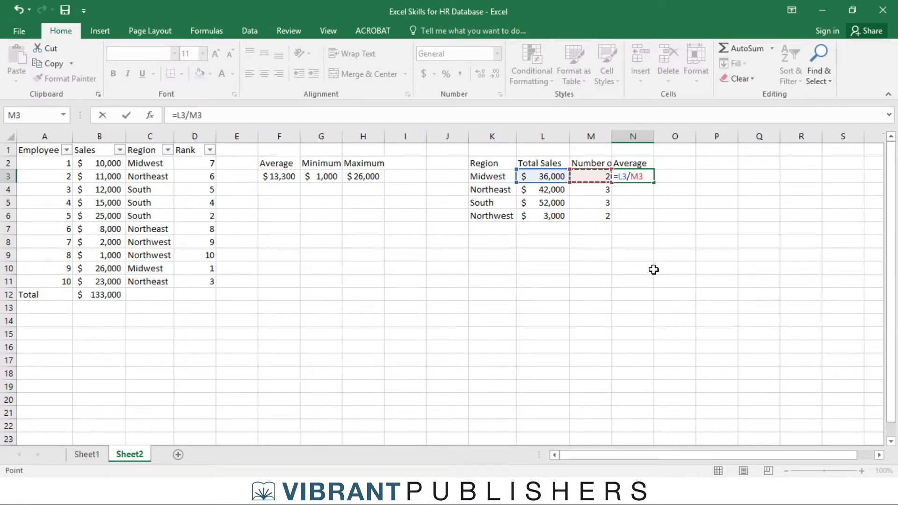
pyautogui.press('Return')
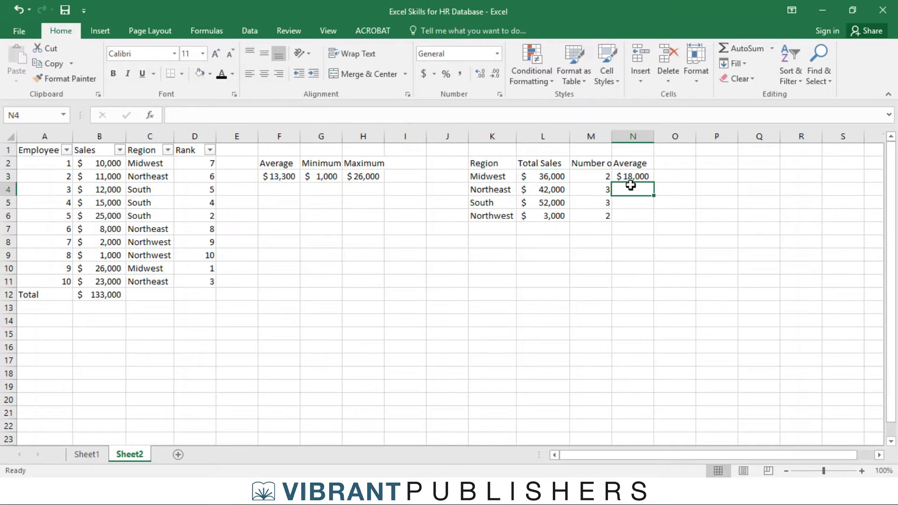
# Copy the average formula from N3 down through N6 for the remaining regions.
pyautogui.click(630, 177)
pyautogui.moveTo(653, 183); pyautogui.dragTo(652, 220)
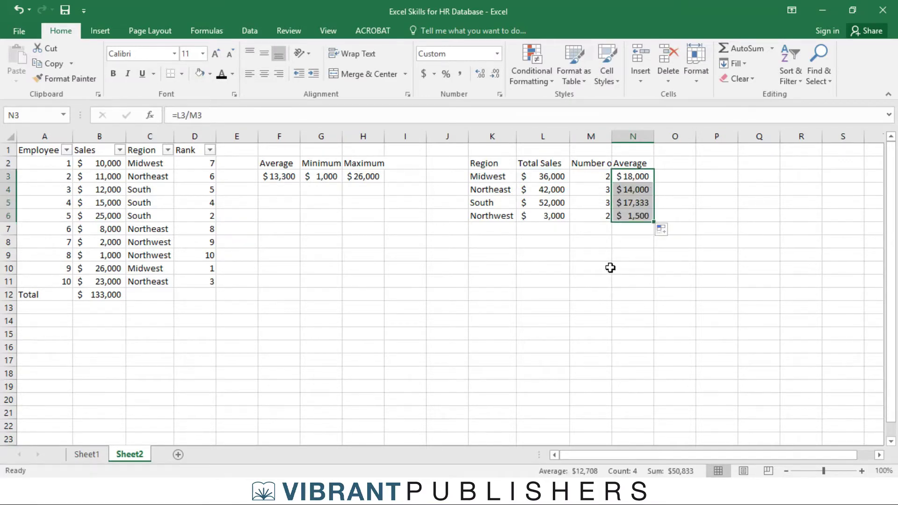
pyautogui.click(608, 267)
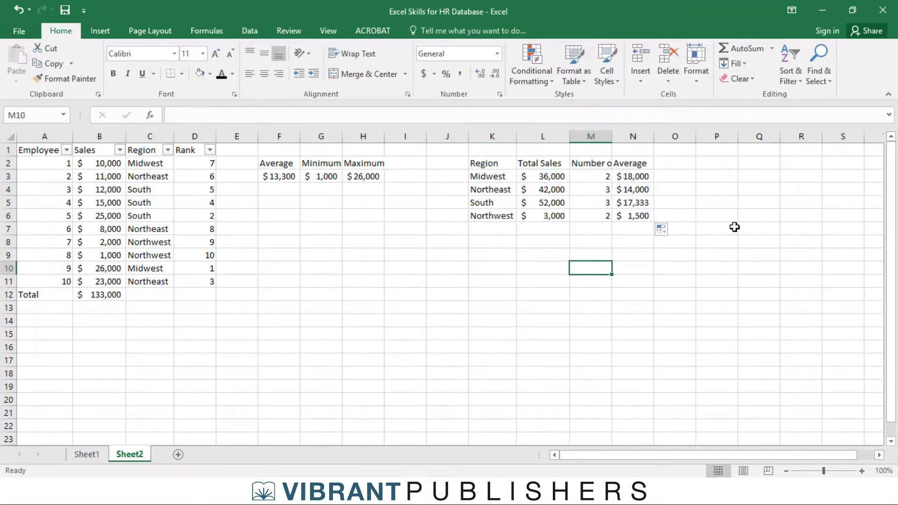
# Review the formulas behind the Midwest total sales in L3 and average in N3.
pyautogui.click(544, 178)
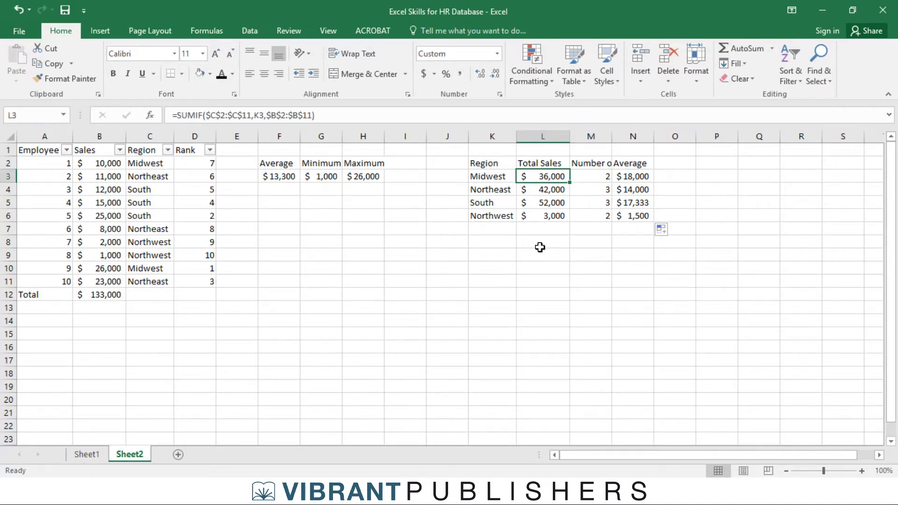
pyautogui.click(635, 180)
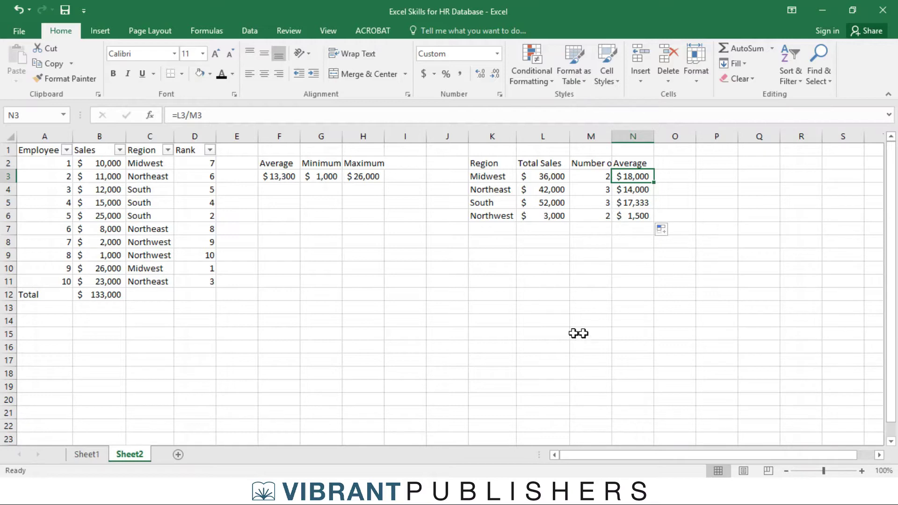
pyautogui.click(576, 243)
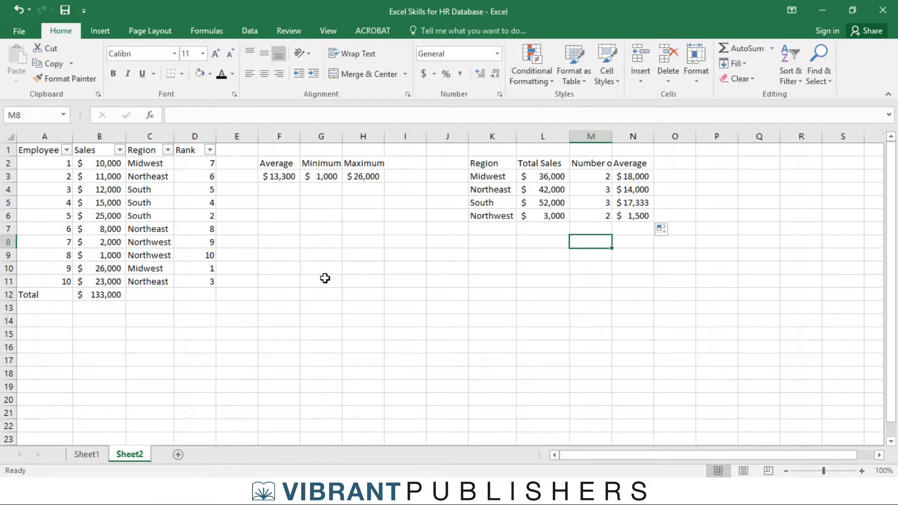
# Insert four blank columns at E through H, directly after the Rank column.
pyautogui.moveTo(236, 136); pyautogui.dragTo(313, 135)
pyautogui.rightClick(312, 135)
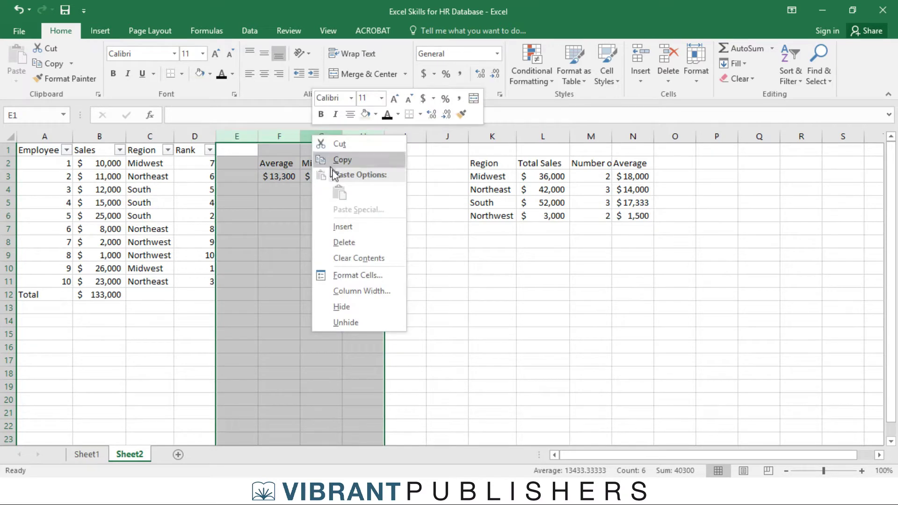
pyautogui.click(359, 229)
pyautogui.click(318, 202)
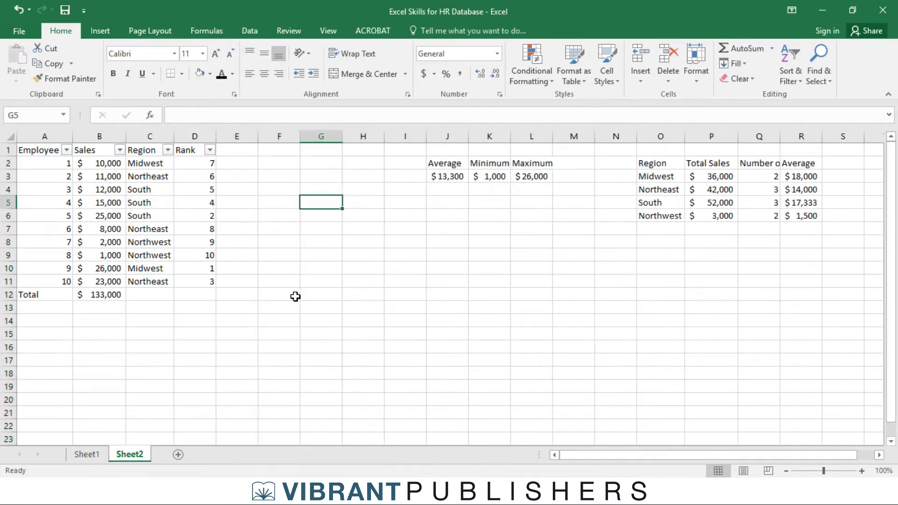
# Enter the heading "Individual Incentive Comp" in cell E1, next to Rank.
pyautogui.click(240, 151)
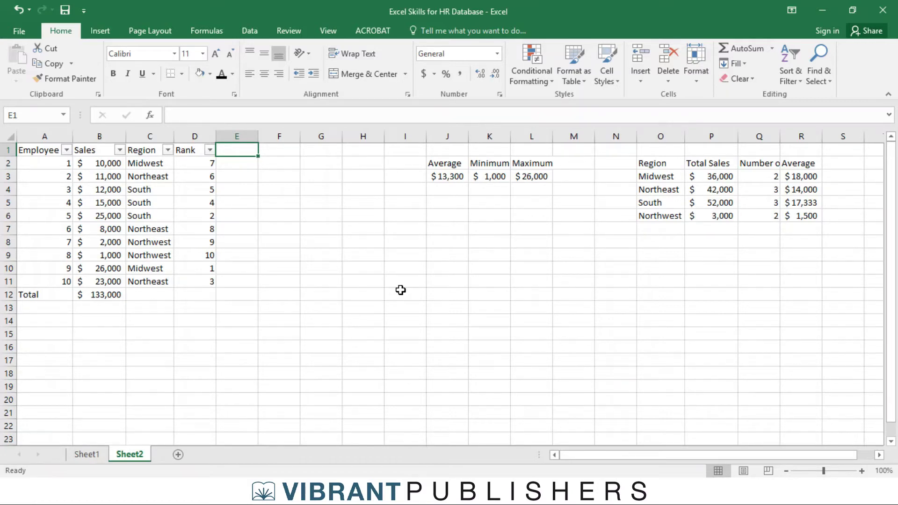
pyautogui.write('Ind')
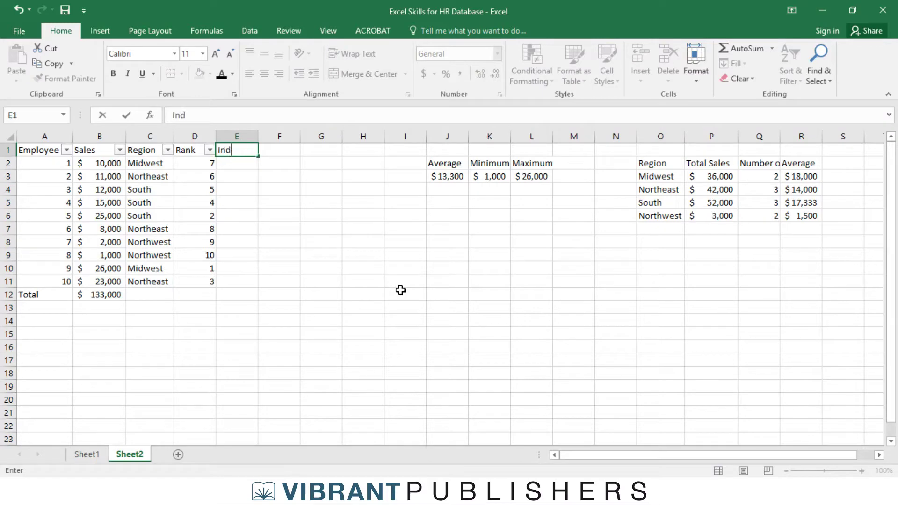
pyautogui.write('ividual Incentive Comp')
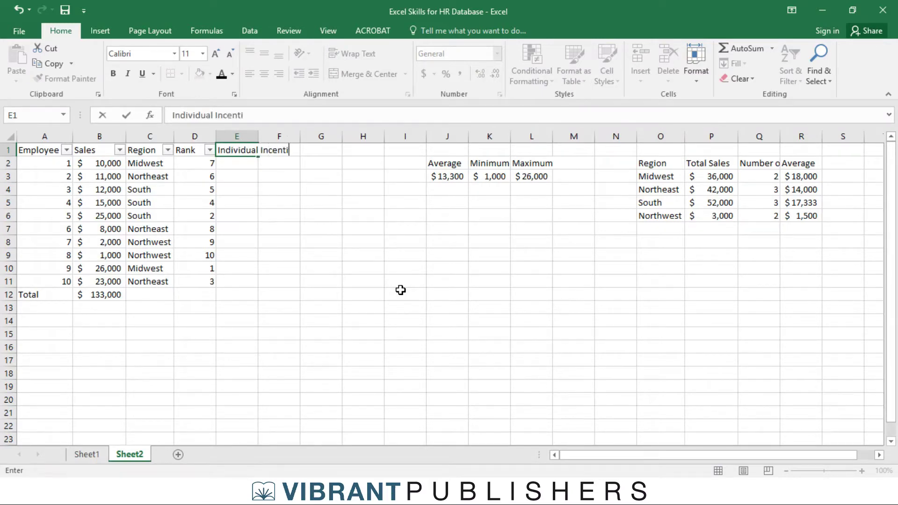
pyautogui.hotkey('ctrl', 'Return')
pyautogui.press('Return')
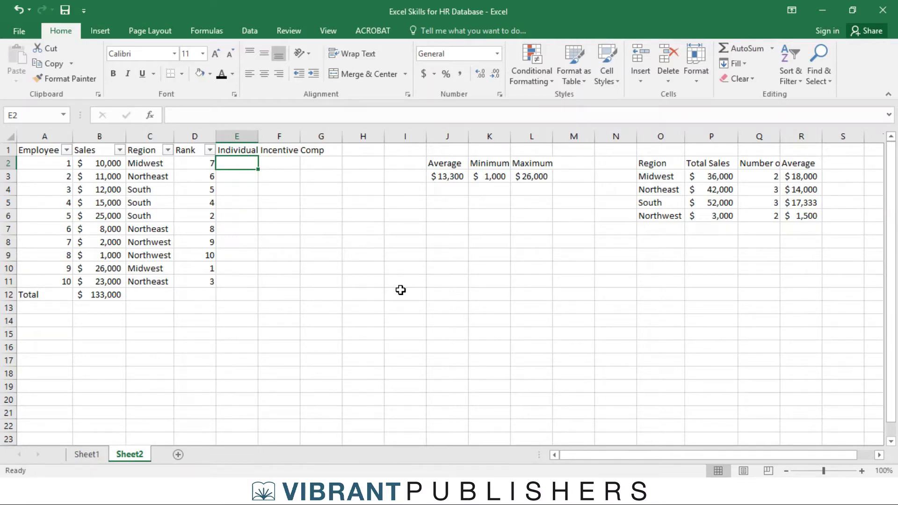
# Enter the formula =IF(B2>10000,1,0) in E2 for the first employee's individual incentive compensation.
pyautogui.write('=(')
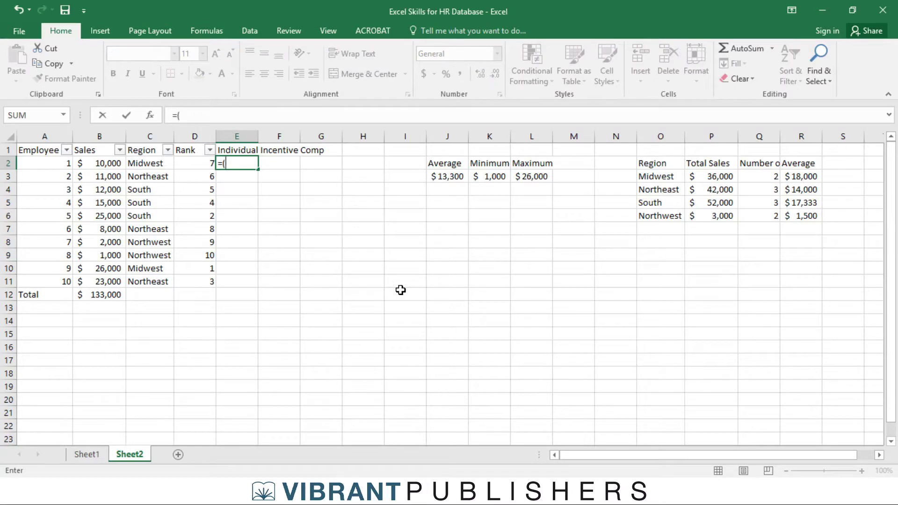
pyautogui.write('if')
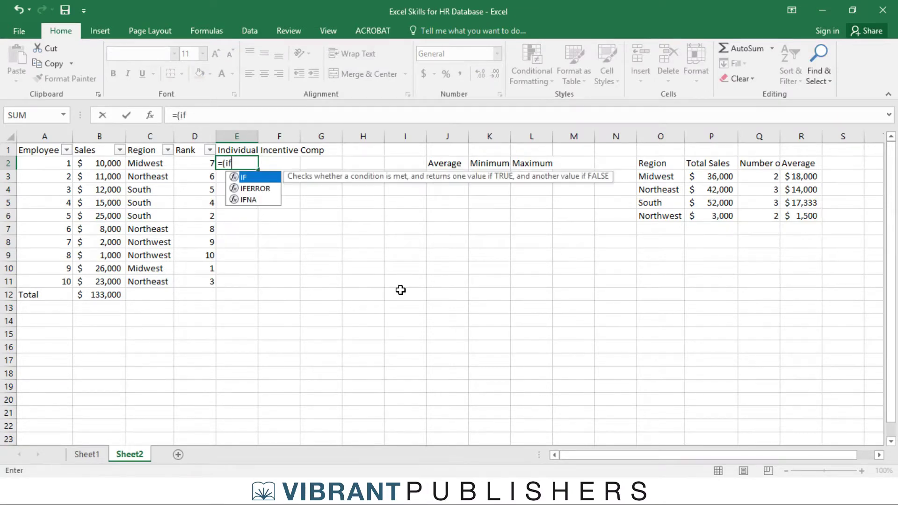
pyautogui.press('BackSpace')
pyautogui.press('BackSpace')
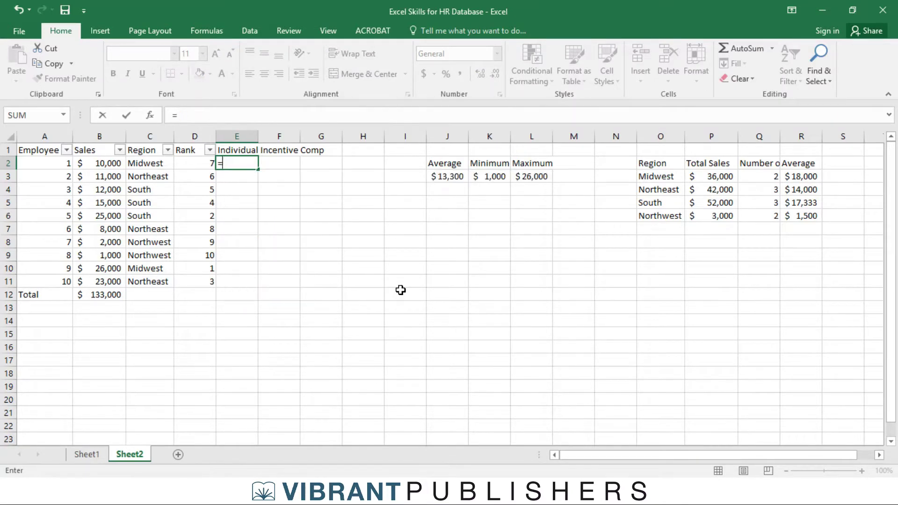
pyautogui.write('if(')
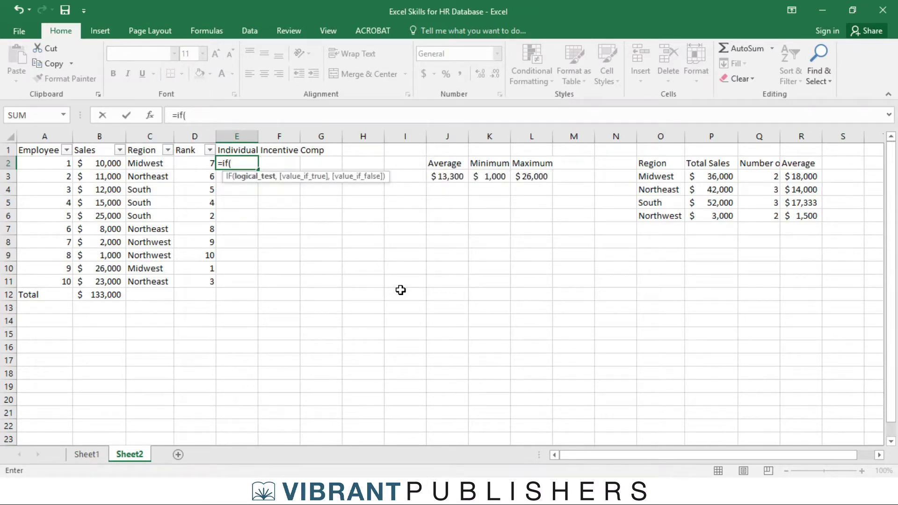
pyautogui.click(96, 164)
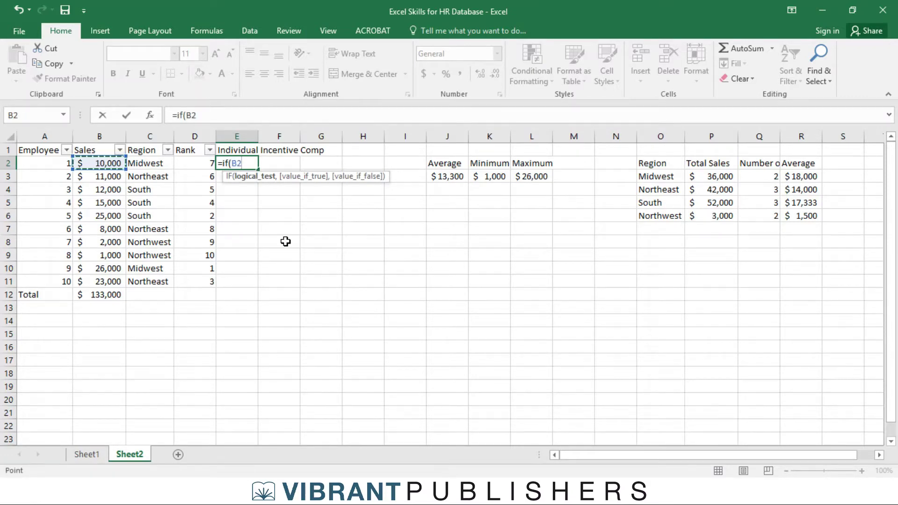
pyautogui.write('>1000')
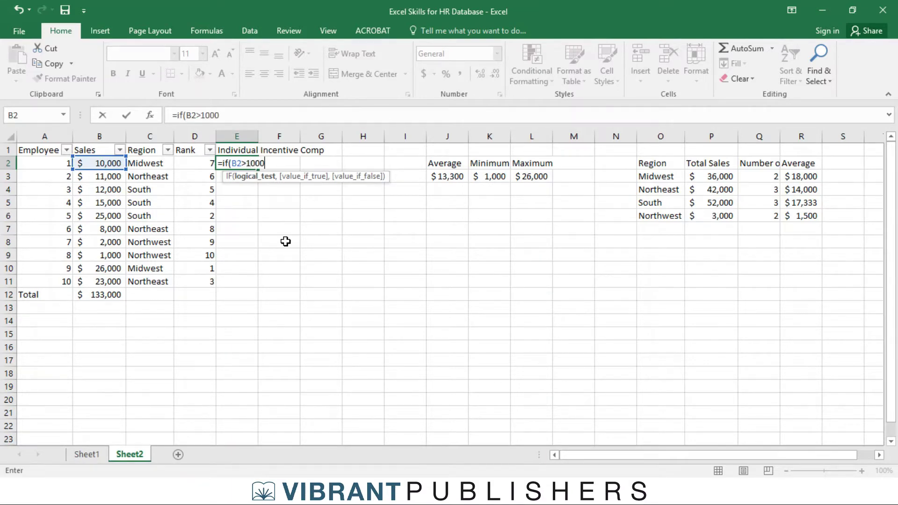
pyautogui.write('0,')
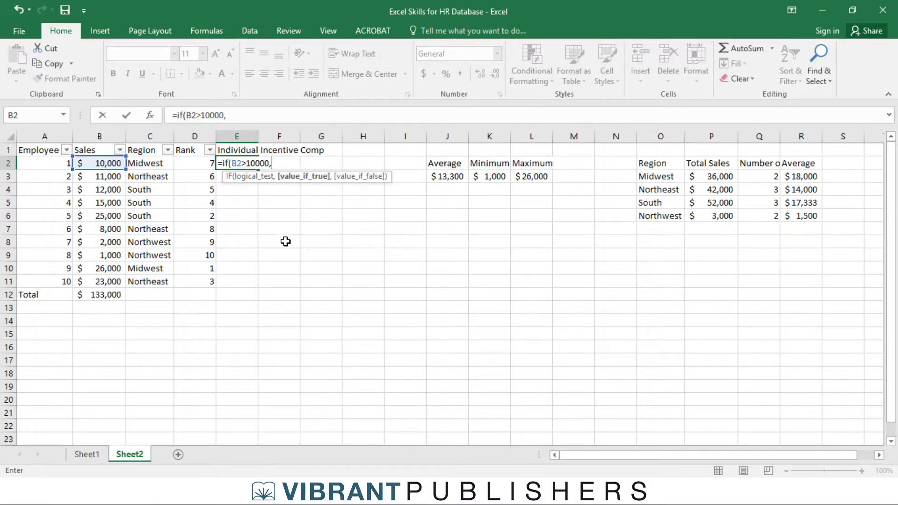
pyautogui.write('1,')
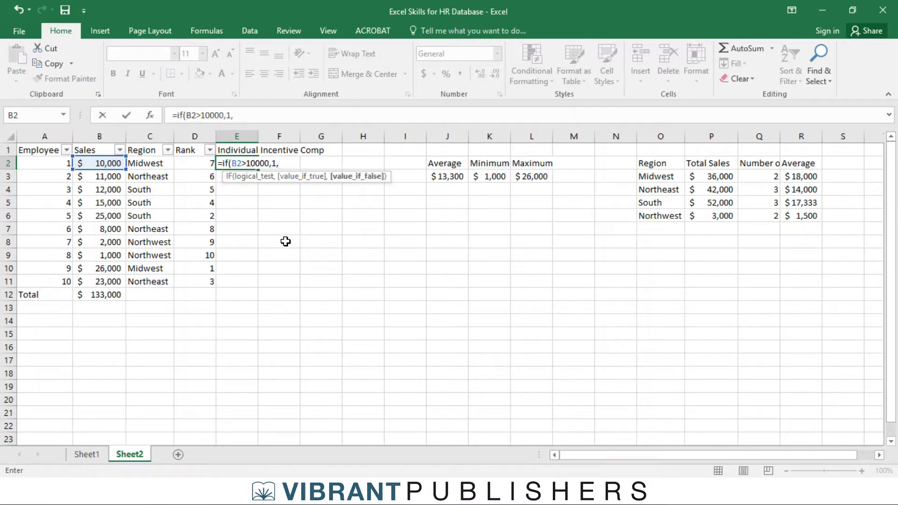
pyautogui.write('0)')
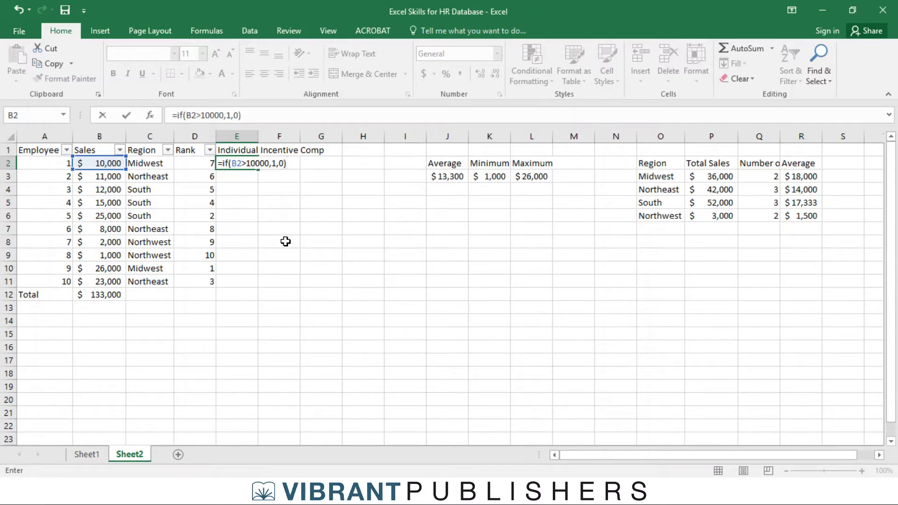
pyautogui.press('Return')
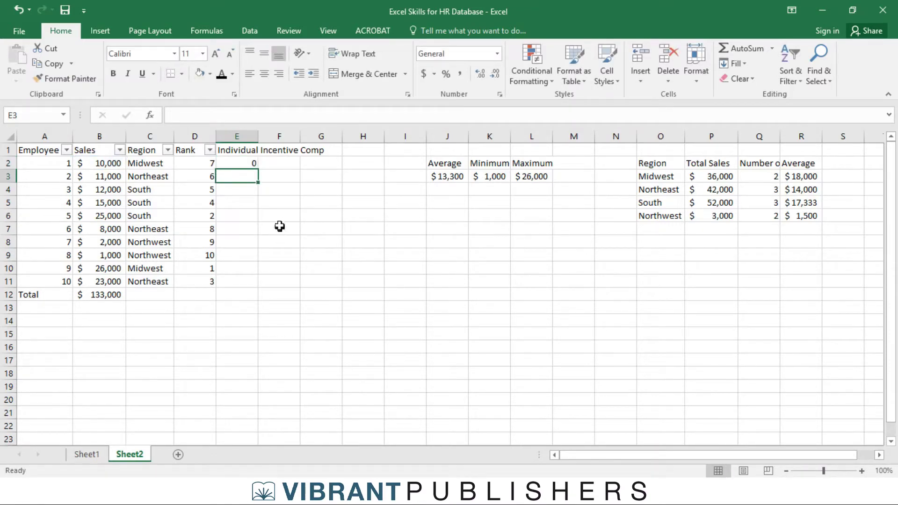
# Check the sales value in B2 and change the condition of the E2 formula to B2>=10000.
pyautogui.click(101, 161)
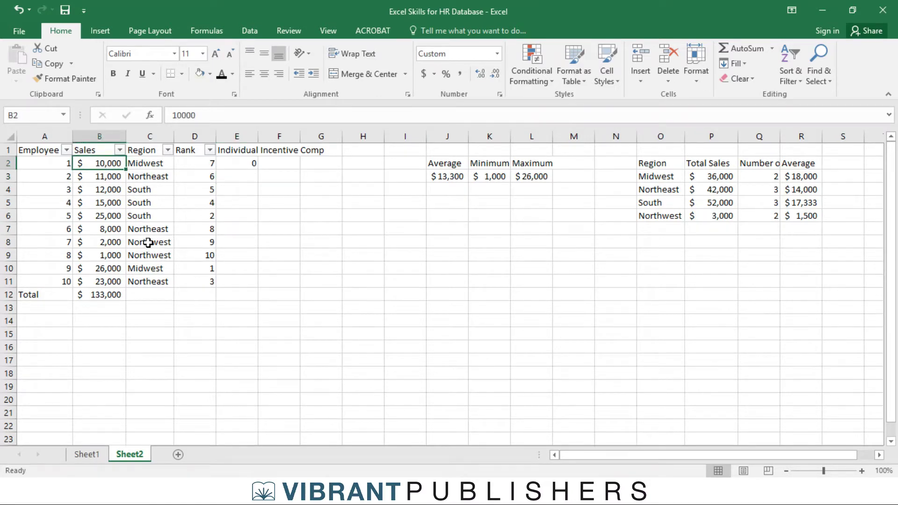
pyautogui.click(253, 161)
pyautogui.click(204, 115)
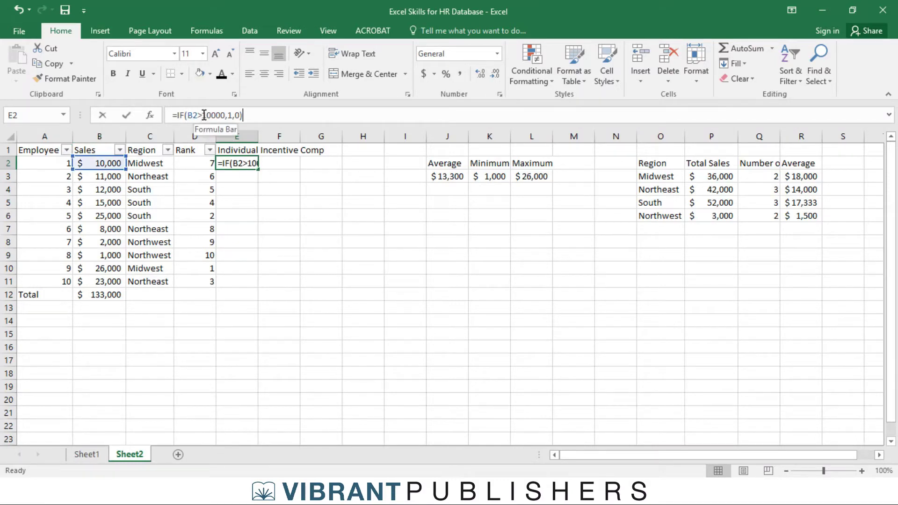
pyautogui.click(204, 115)
pyautogui.write('=')
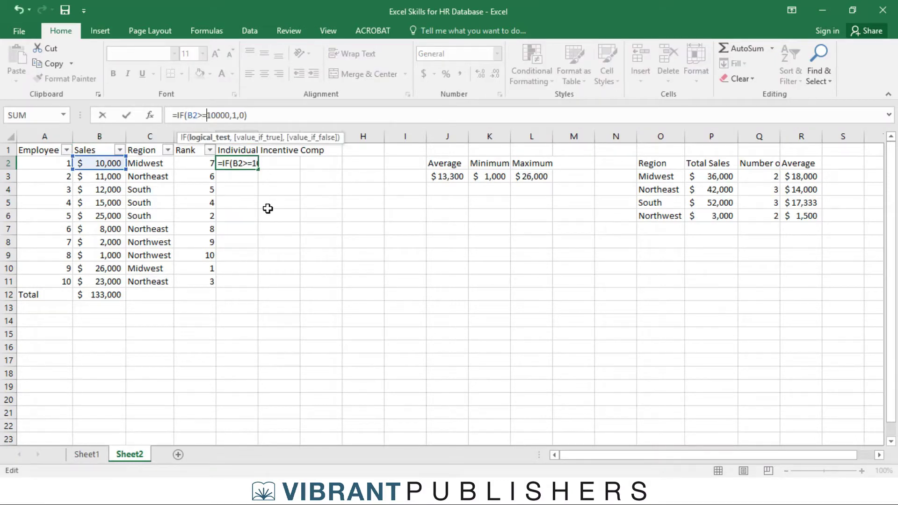
pyautogui.press('Return')
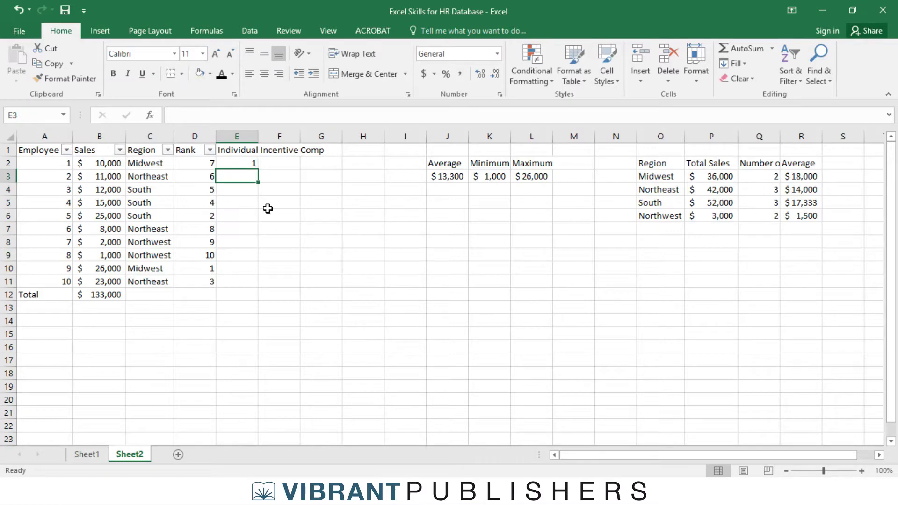
# Restore the condition of the E2 formula to B2>10000.
pyautogui.press('Up')
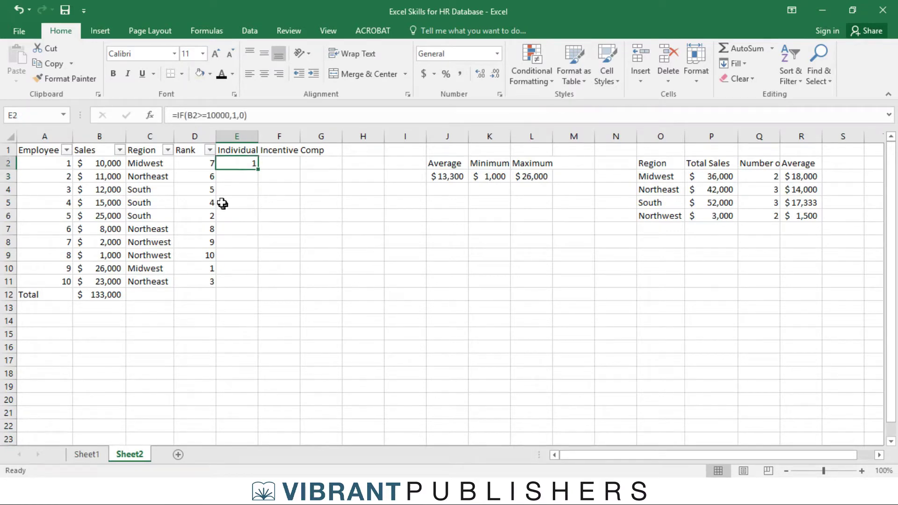
pyautogui.click(208, 116)
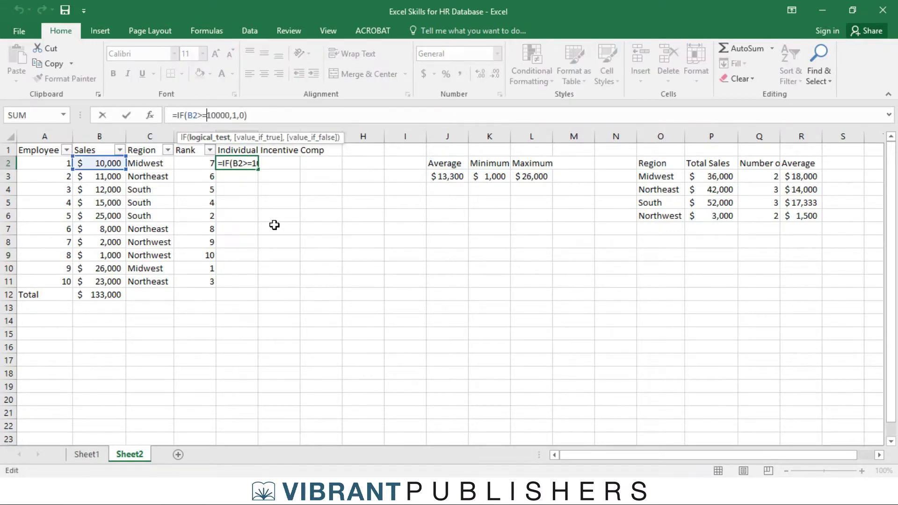
pyautogui.press('BackSpace')
pyautogui.press('Return')
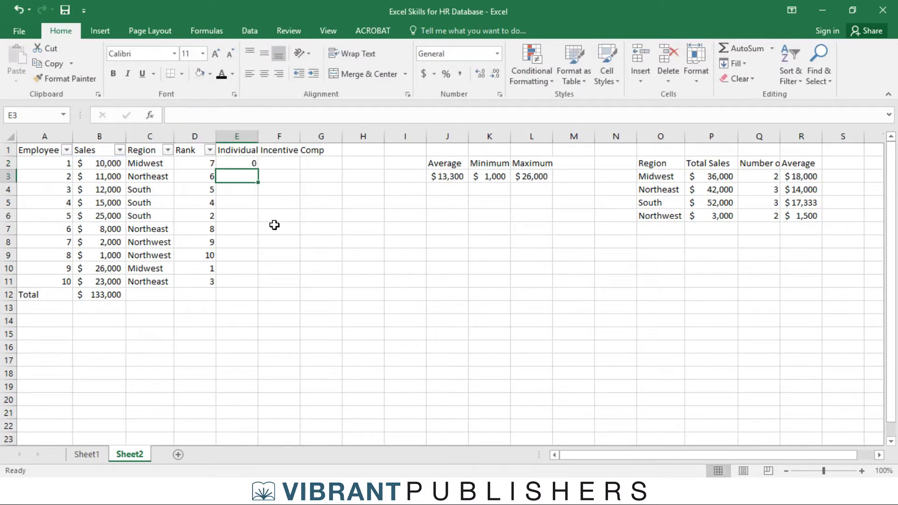
# Copy the incentive formula from E2 down through E11 for all remaining employees.
pyautogui.click(248, 162)
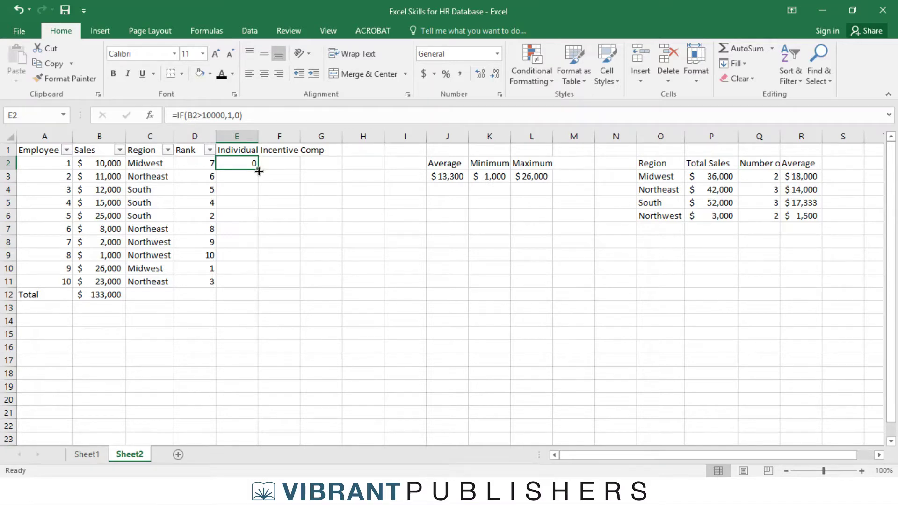
pyautogui.doubleClick(259, 171)
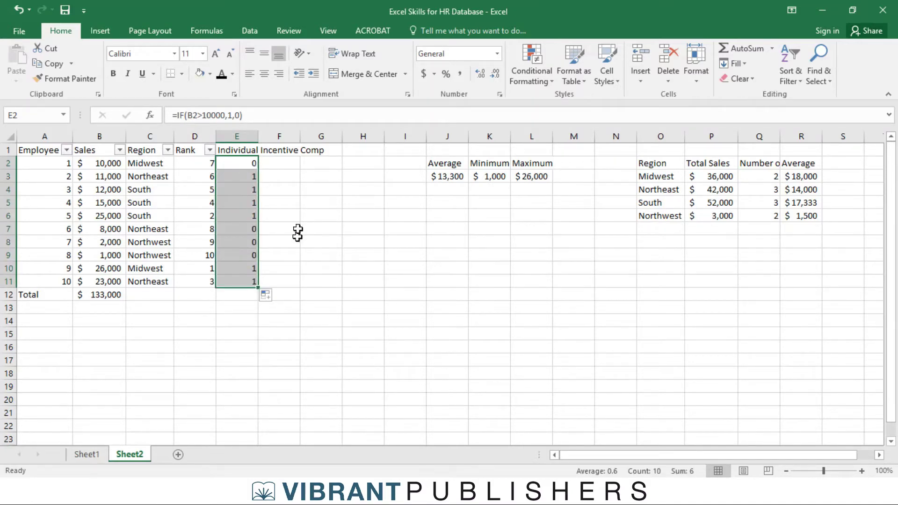
pyautogui.click(275, 199)
# Review the copied incentive formulas down column E against each employee's sales, finishing at E2.
pyautogui.click(245, 176)
pyautogui.click(244, 189)
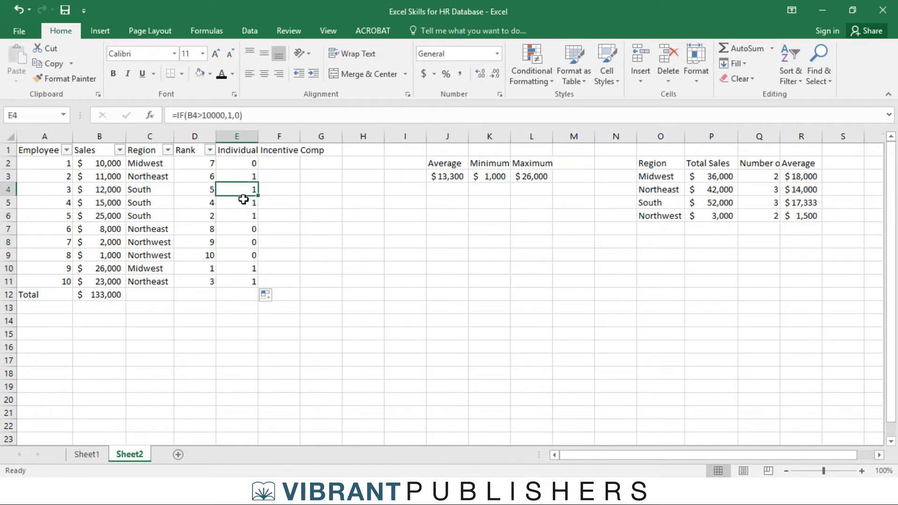
pyautogui.click(243, 202)
pyautogui.click(244, 216)
pyautogui.click(243, 230)
pyautogui.click(241, 267)
pyautogui.click(243, 281)
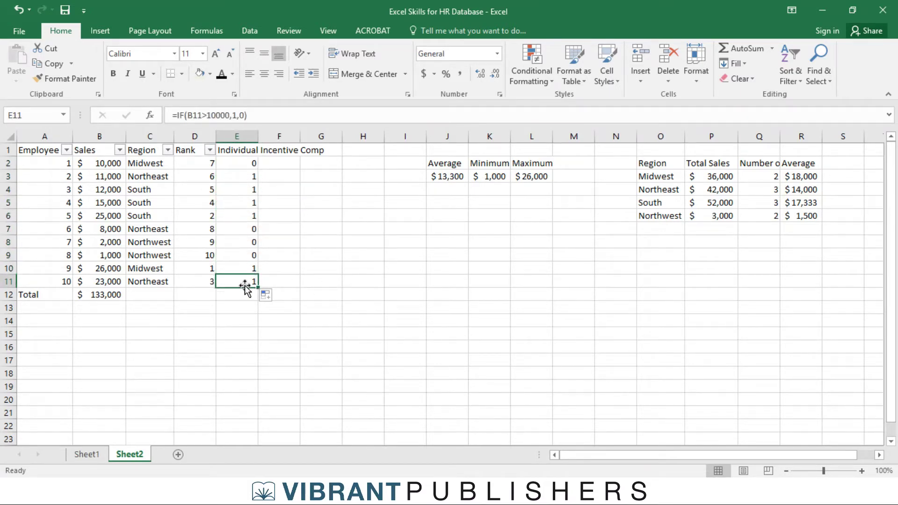
pyautogui.click(339, 240)
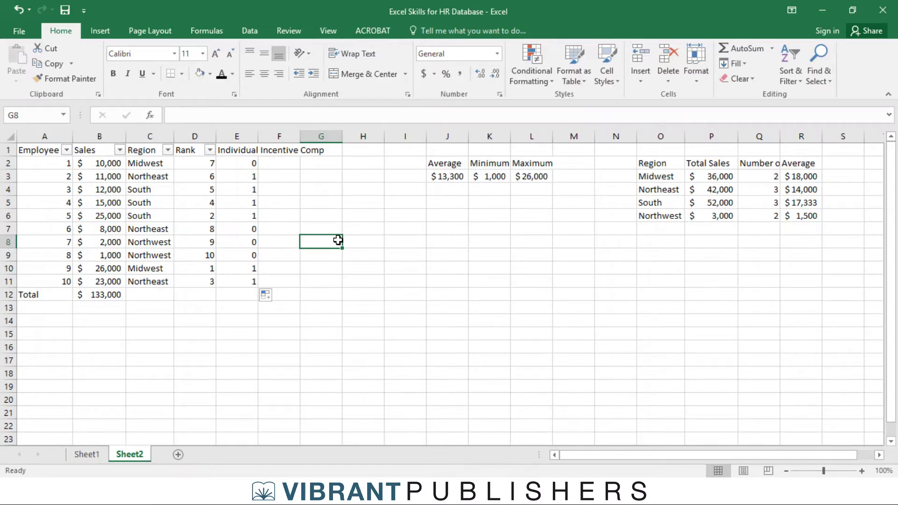
pyautogui.click(240, 168)
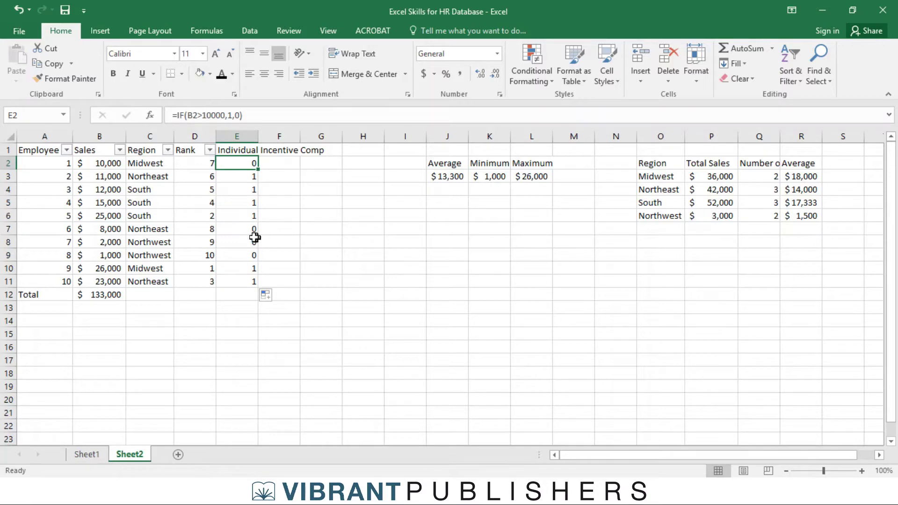
# Replace employee 7's sales figure in B8 with the text u.
pyautogui.click(103, 244)
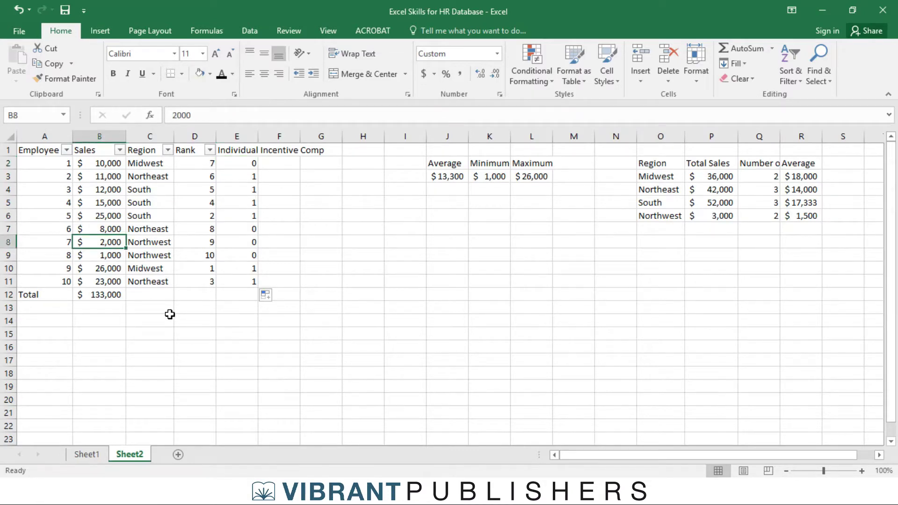
pyautogui.write('u')
pyautogui.press('Return')
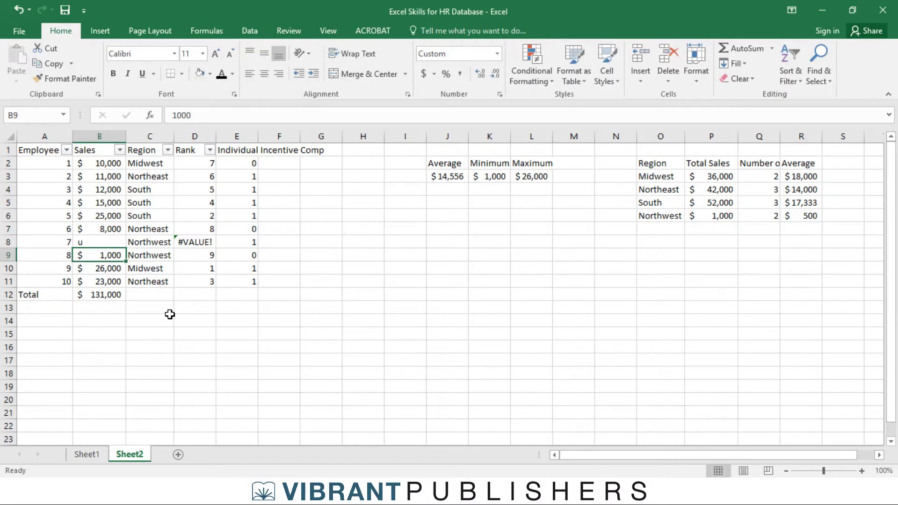
# Wrap the RANK.EQ formula in D2 in IFERROR with a quoted first name as the error value, and copy it down through D11.
pyautogui.click(199, 242)
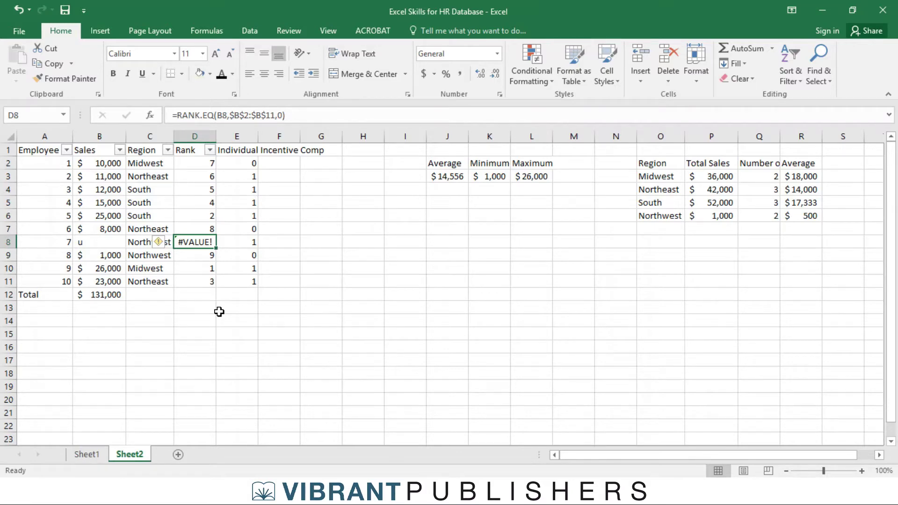
pyautogui.click(201, 163)
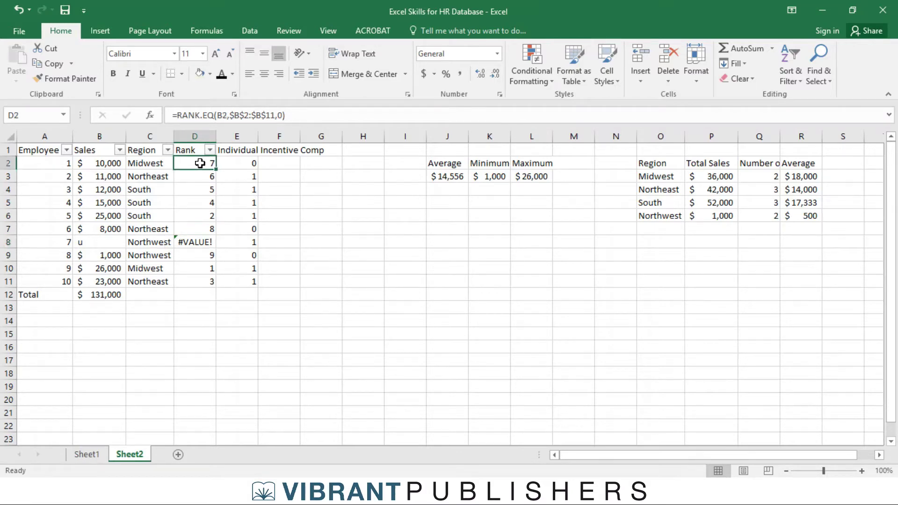
pyautogui.click(177, 115)
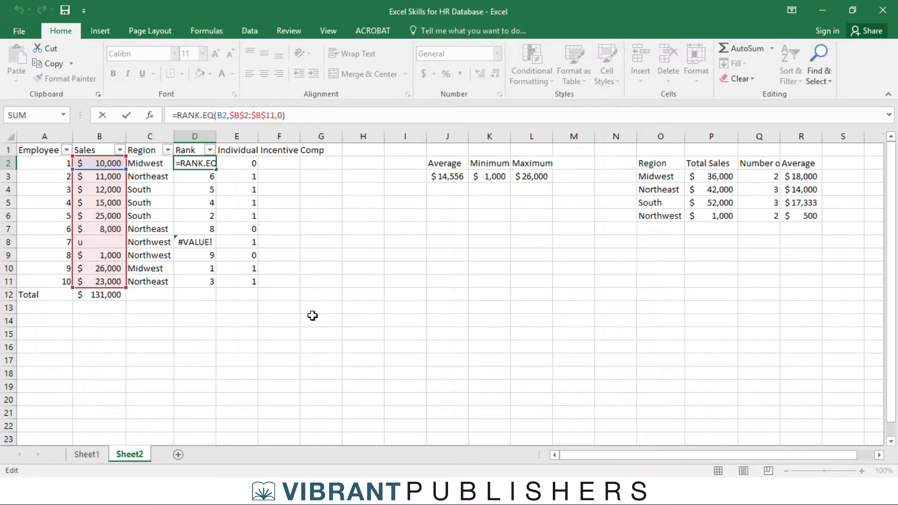
pyautogui.write('iferror')
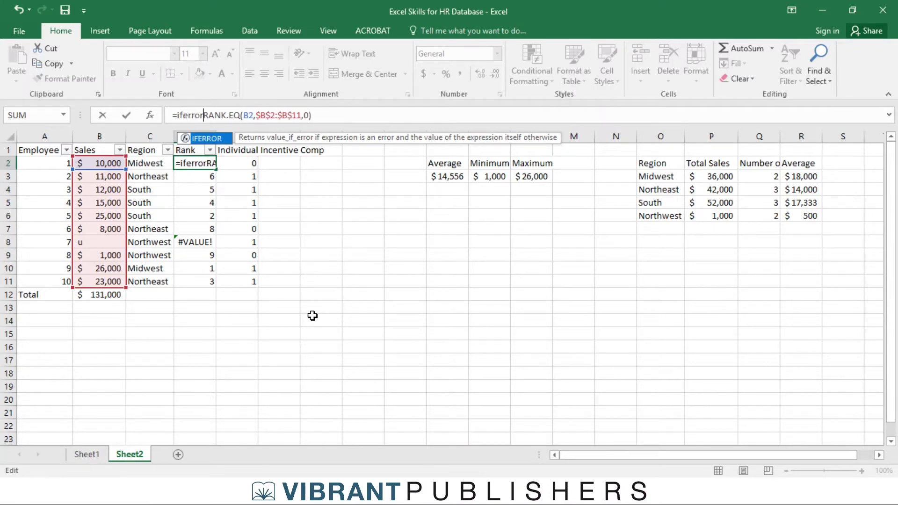
pyautogui.write('(')
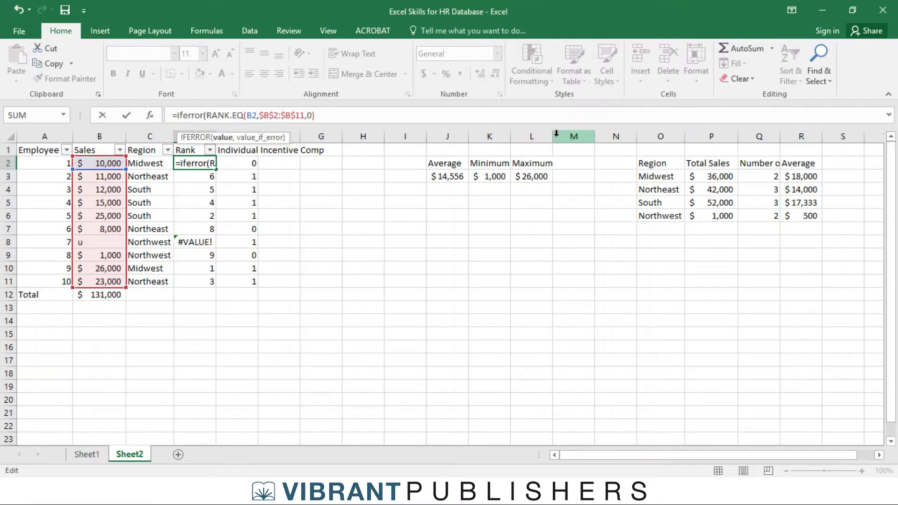
pyautogui.write(',')
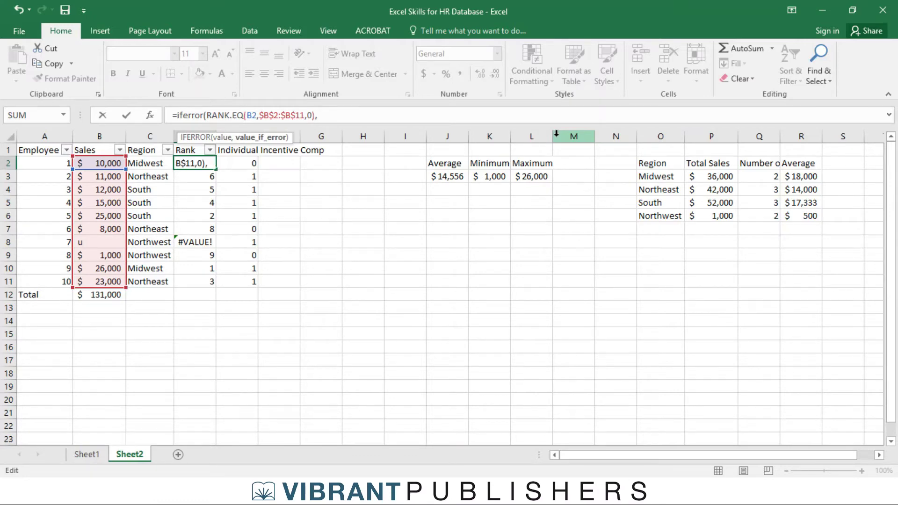
pyautogui.write('"Bailey"')
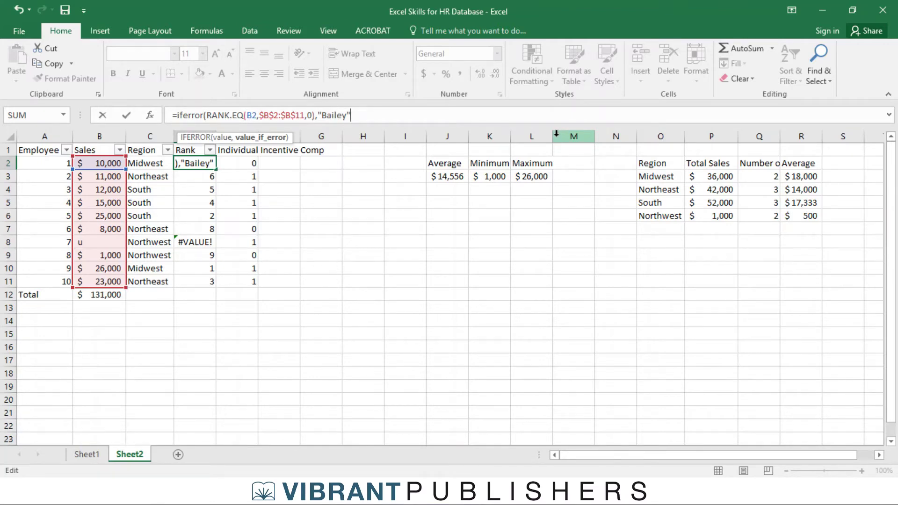
pyautogui.write(')')
pyautogui.press('Return')
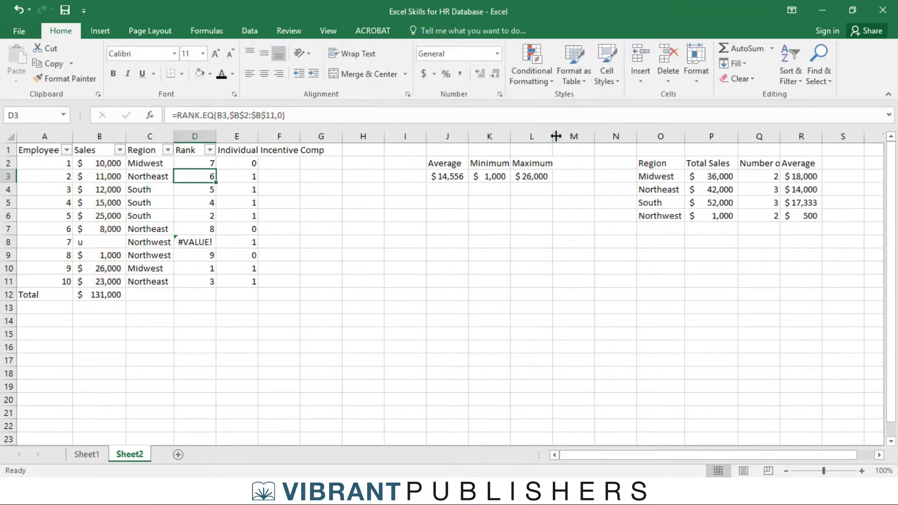
pyautogui.click(192, 167)
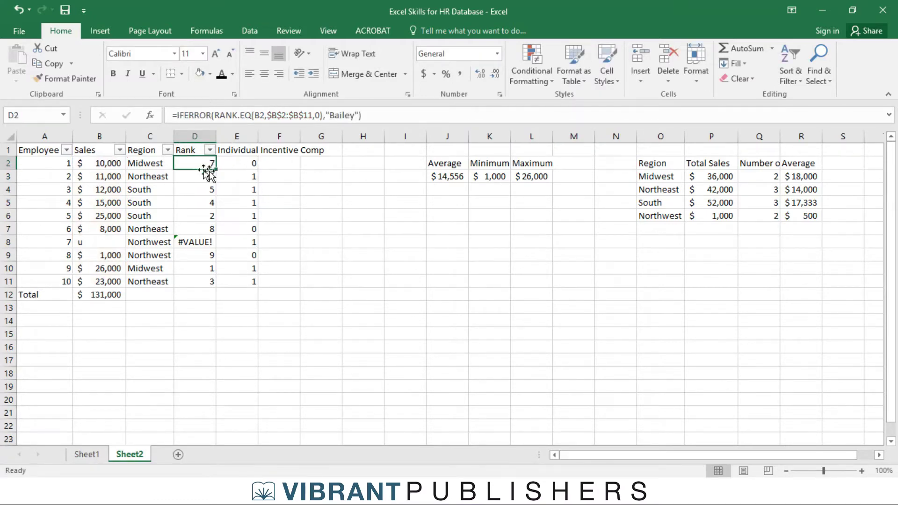
pyautogui.doubleClick(217, 172)
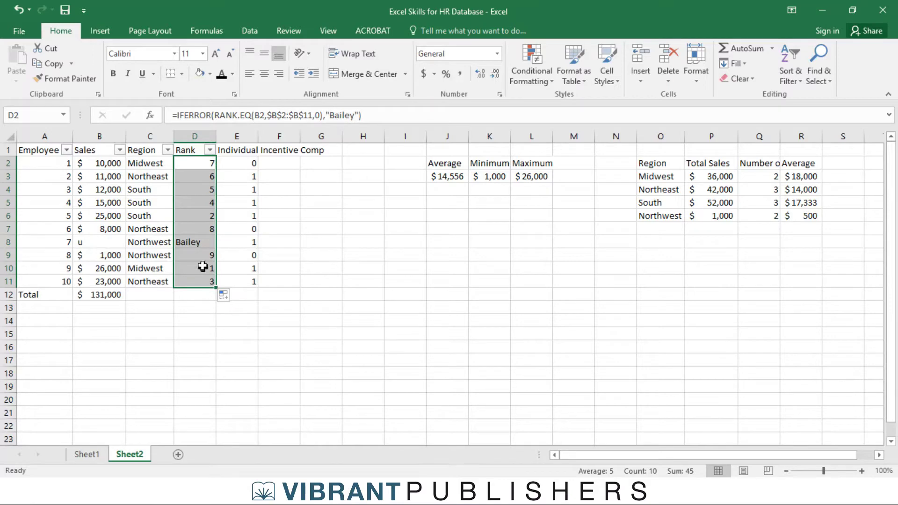
# Filter the Rank column to show only the first-name error value, and inspect that row's employee ID and sales entry.
pyautogui.click(207, 241)
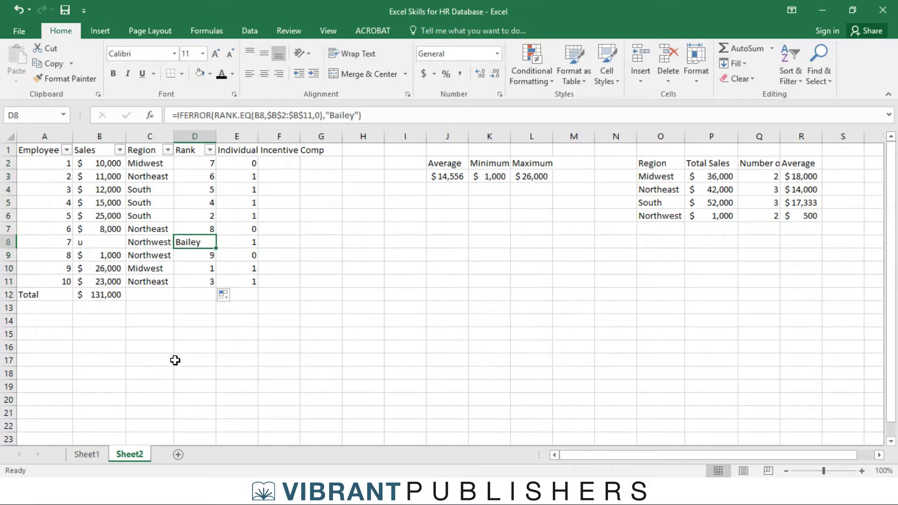
pyautogui.click(210, 150)
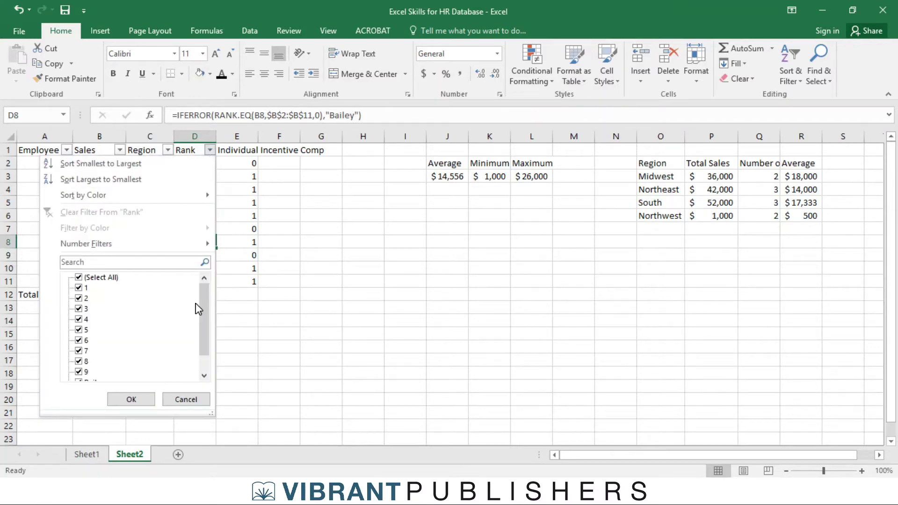
pyautogui.scroll(-1, 195, 303)
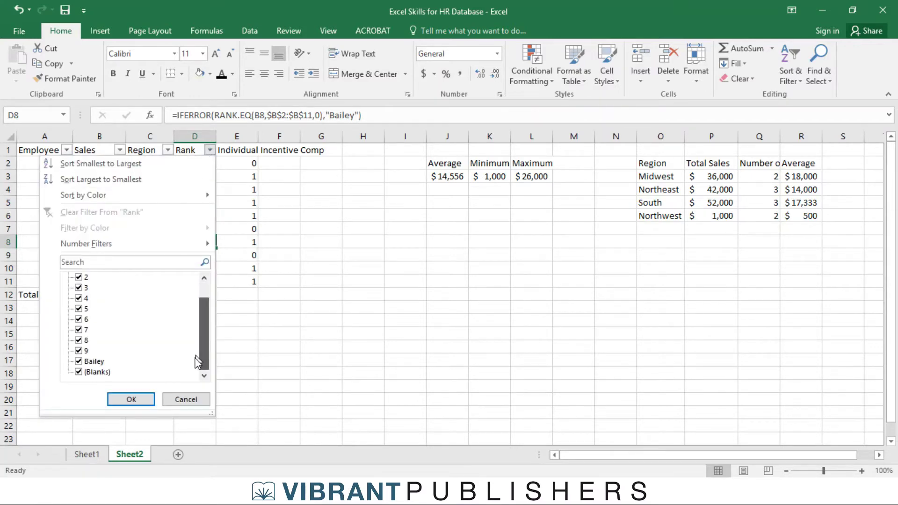
pyautogui.scroll(1, 99, 302)
pyautogui.click(79, 277)
pyautogui.scroll(-1, 117, 325)
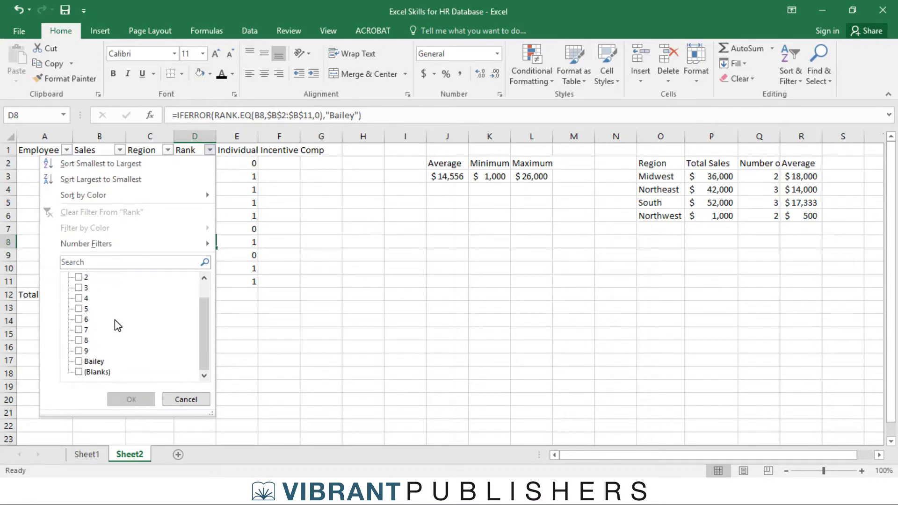
pyautogui.click(88, 362)
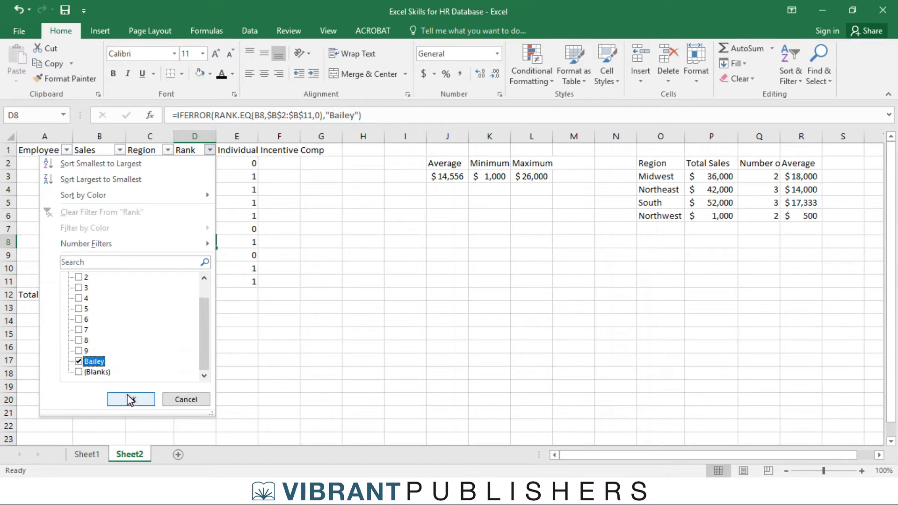
pyautogui.click(130, 400)
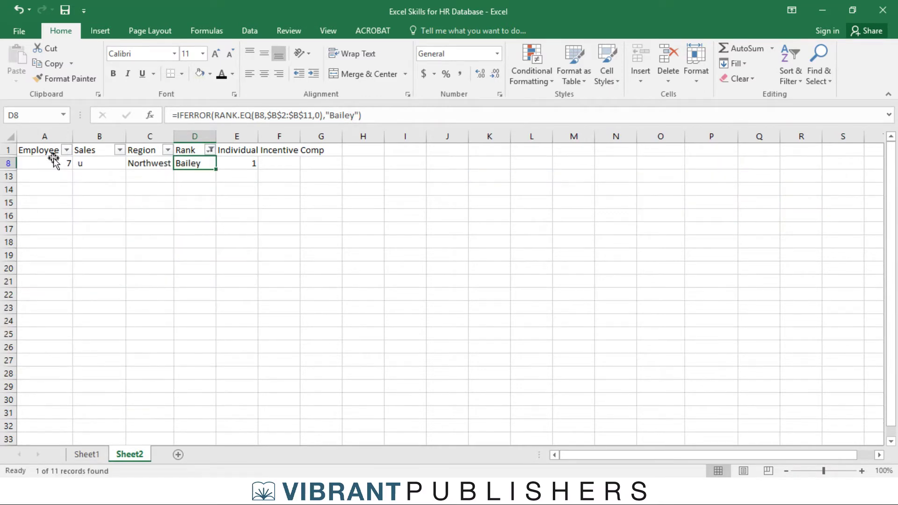
pyautogui.click(54, 162)
pyautogui.click(96, 164)
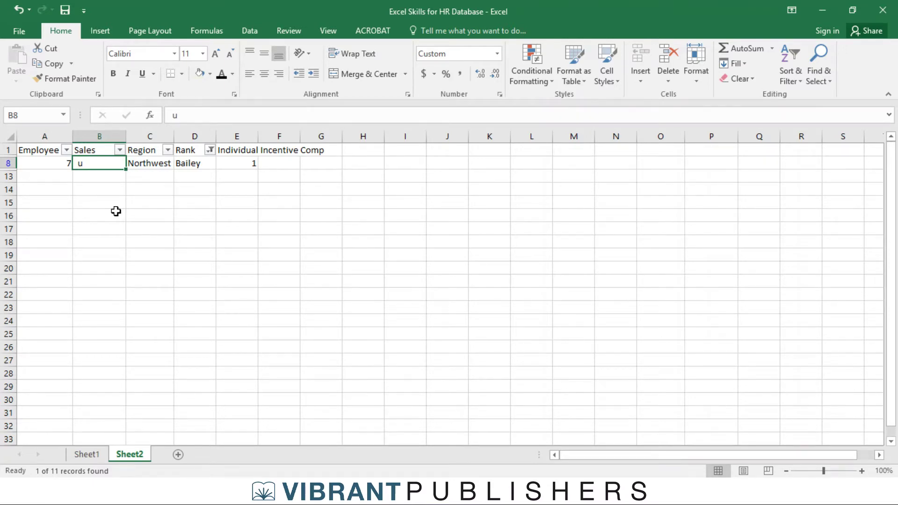
# Reselect all values in the Rank filter to show every employee row again.
pyautogui.click(210, 149)
pyautogui.click(79, 277)
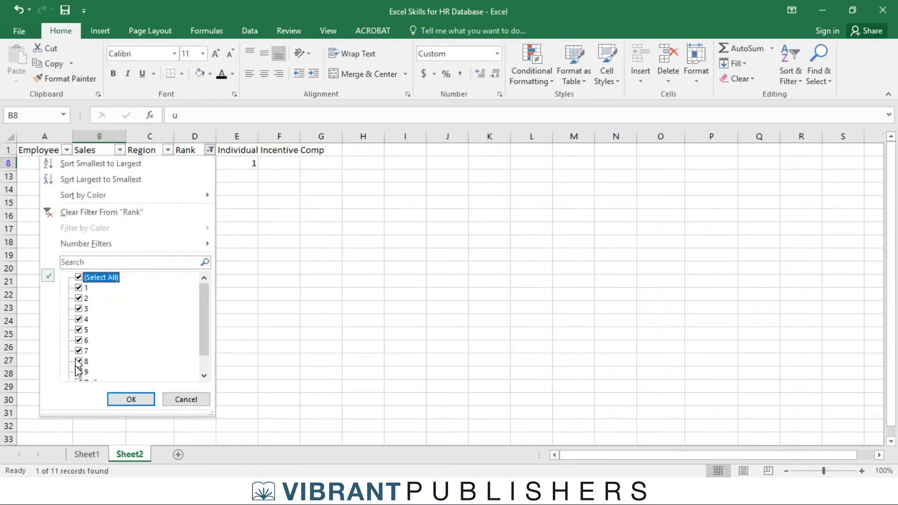
pyautogui.click(125, 399)
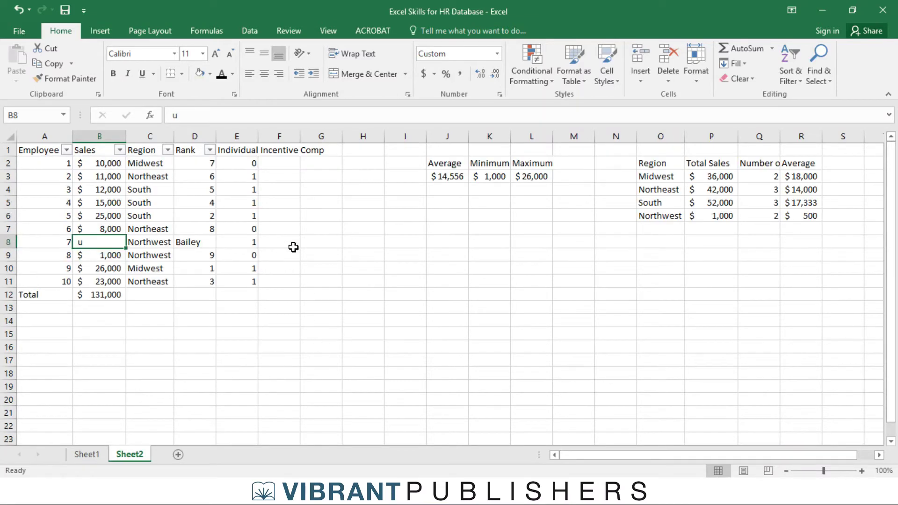
# Undo the IFERROR changes in the Rank column and the text entry in B8.
pyautogui.hotkey('ctrl', 'z')
pyautogui.hotkey('ctrl', 'z')
pyautogui.hotkey('ctrl', 'z')
pyautogui.hotkey('ctrl', 'z')
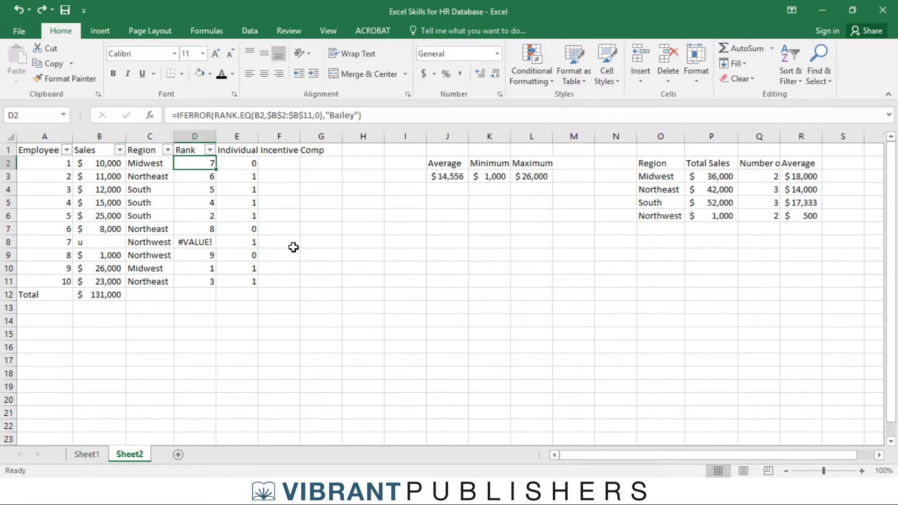
pyautogui.hotkey('ctrl', 'z')
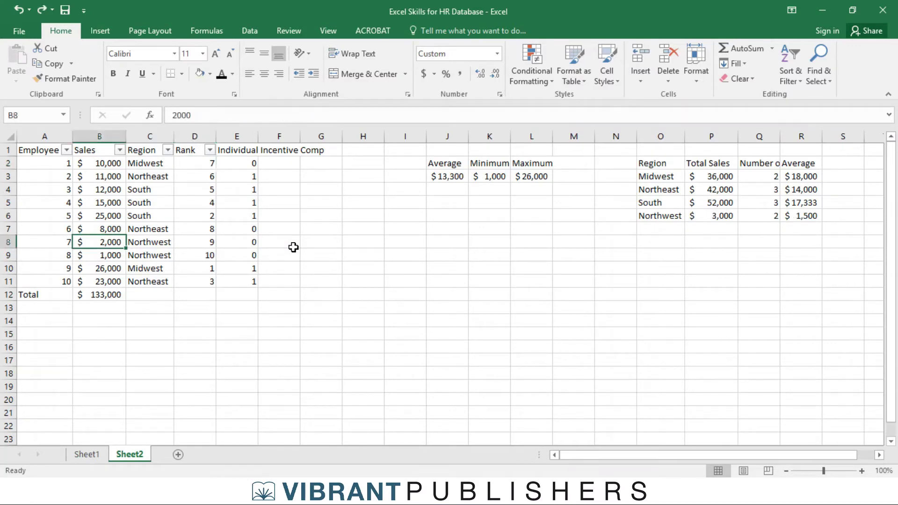
pyautogui.click(297, 253)
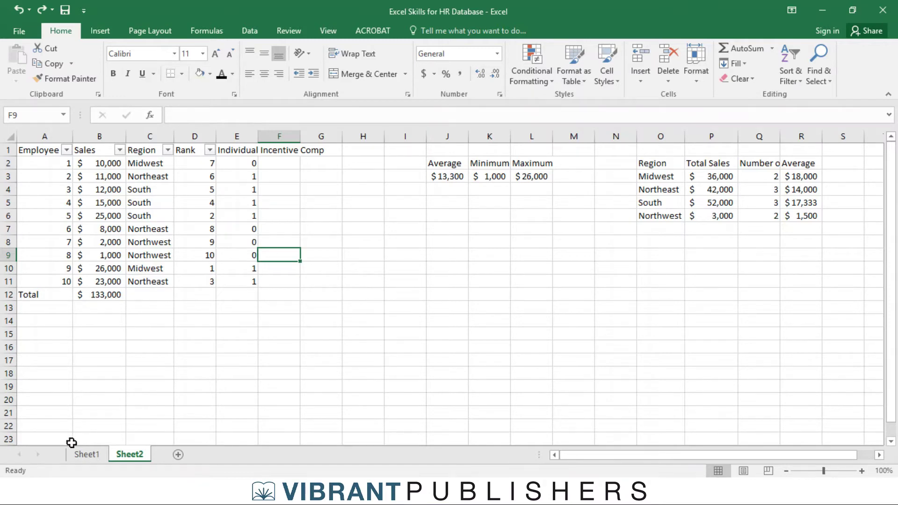
# Add a new worksheet after Sheet2 and name it vlookup.
pyautogui.click(80, 455)
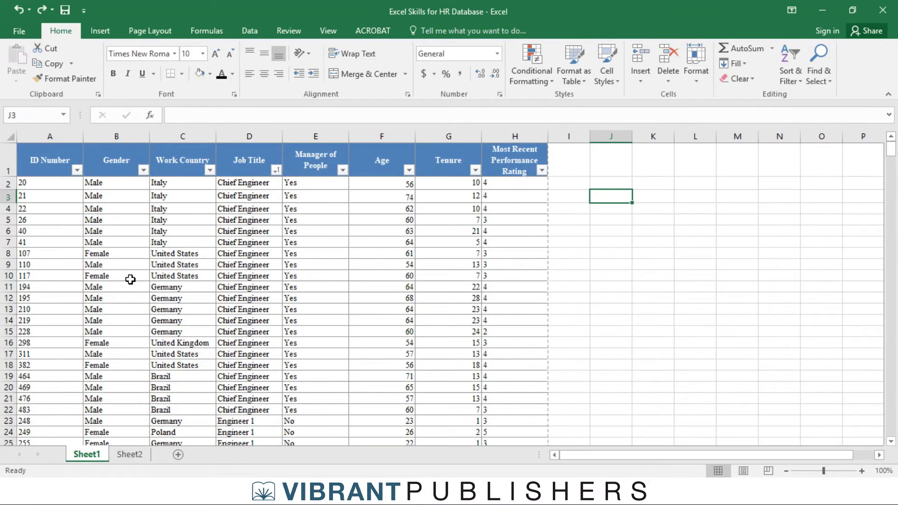
pyautogui.click(119, 458)
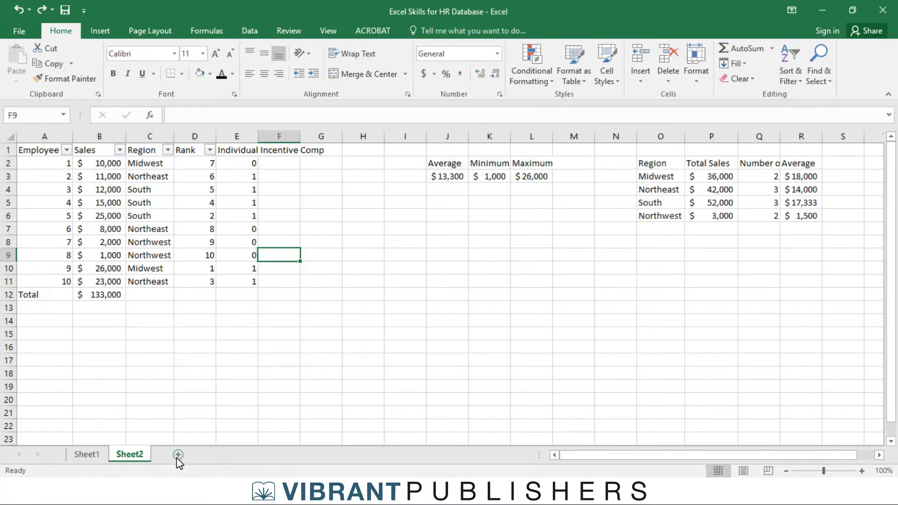
pyautogui.click(178, 455)
pyautogui.doubleClick(178, 456)
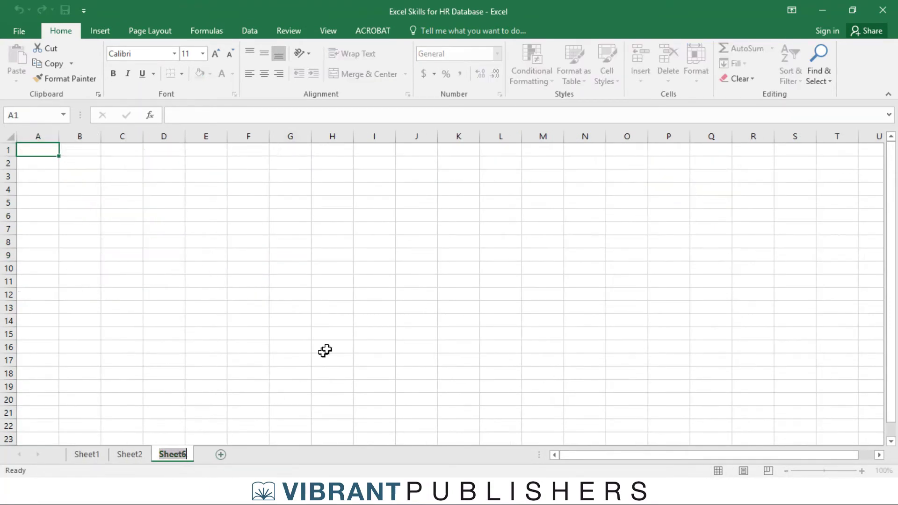
pyautogui.write('vlookup')
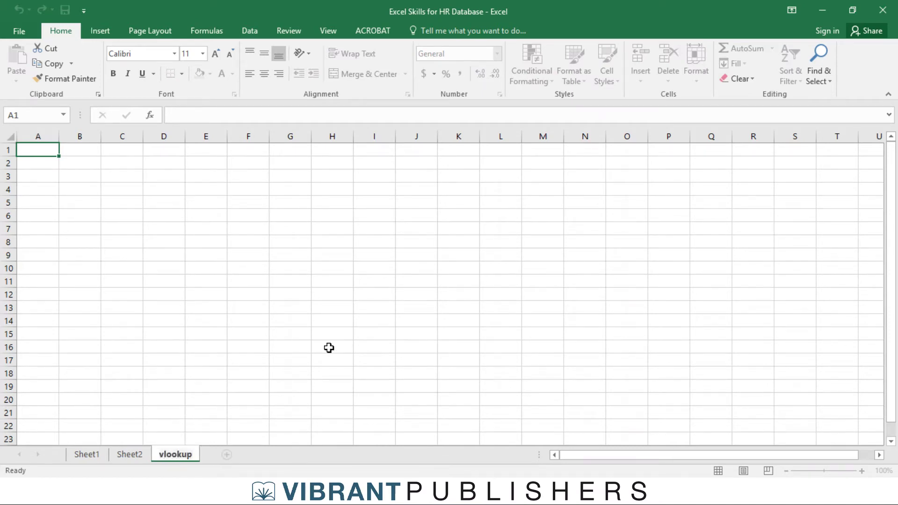
pyautogui.press('Return')
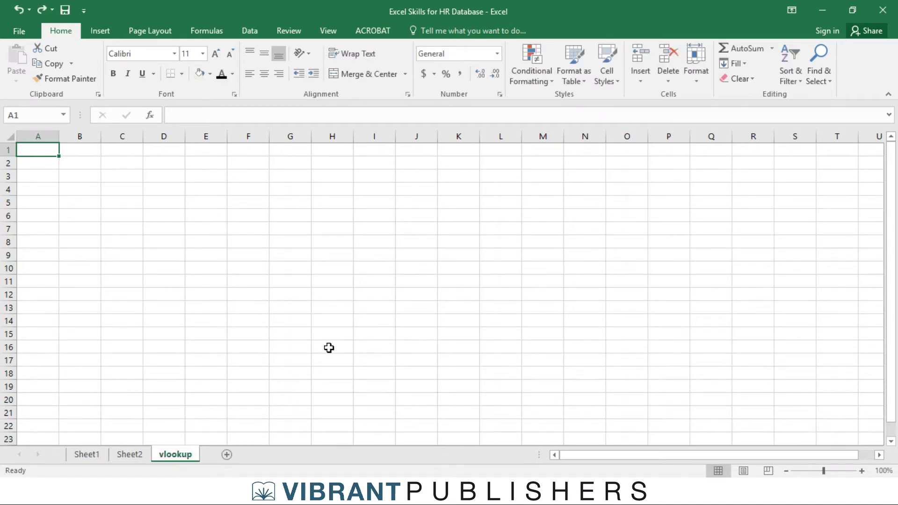
# Copy the Employee ID column A1:A11 from Sheet2 to A1 of the vlookup sheet, and fit column A to its contents.
pyautogui.click(134, 457)
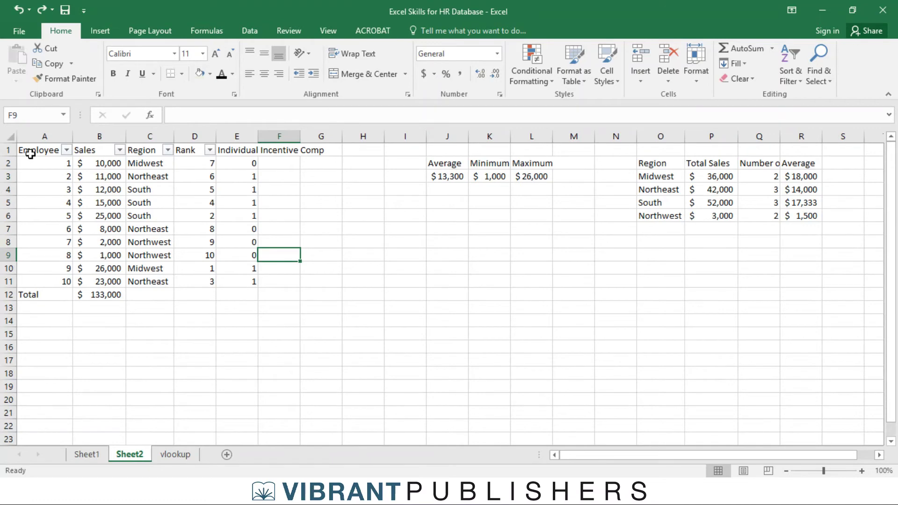
pyautogui.moveTo(30, 154); pyautogui.dragTo(48, 283)
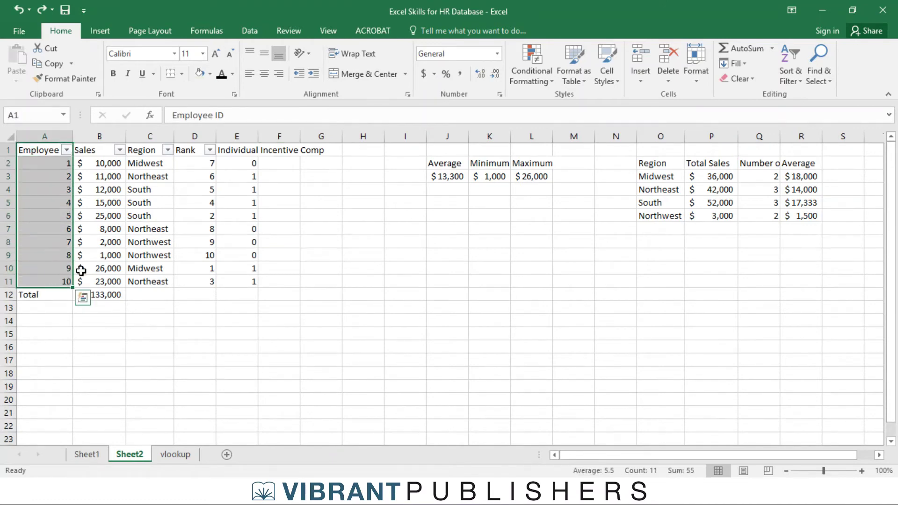
pyautogui.hotkey('ctrl', 'c')
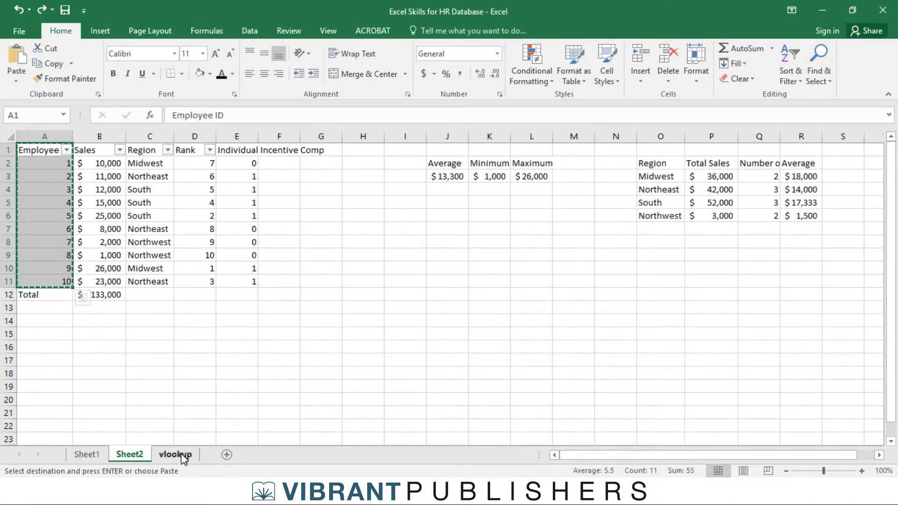
pyautogui.click(175, 454)
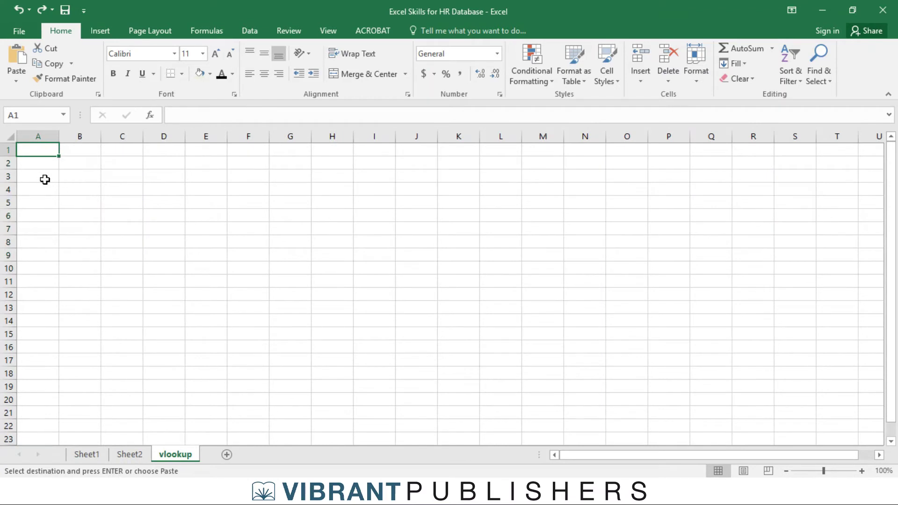
pyautogui.hotkey('ctrl', 'v')
pyautogui.click(134, 191)
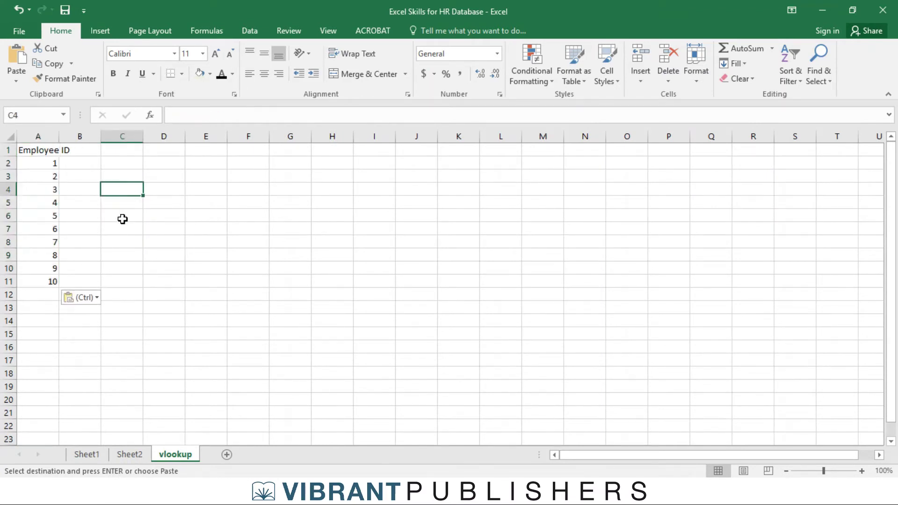
pyautogui.doubleClick(59, 136)
# Review the pasted employee IDs in A2:A11, and examine the ID numbers and employee details in the Sheet1 database.
pyautogui.click(97, 150)
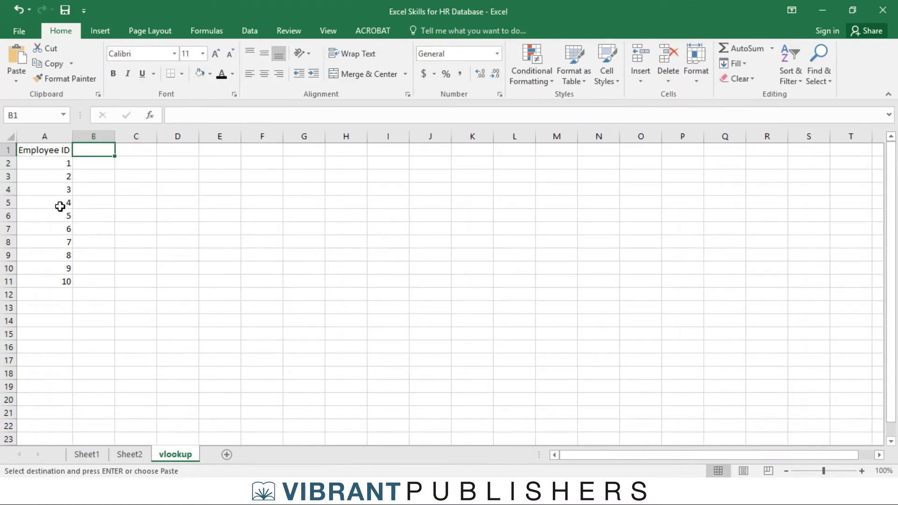
pyautogui.moveTo(59, 163); pyautogui.dragTo(64, 282)
pyautogui.click(217, 269)
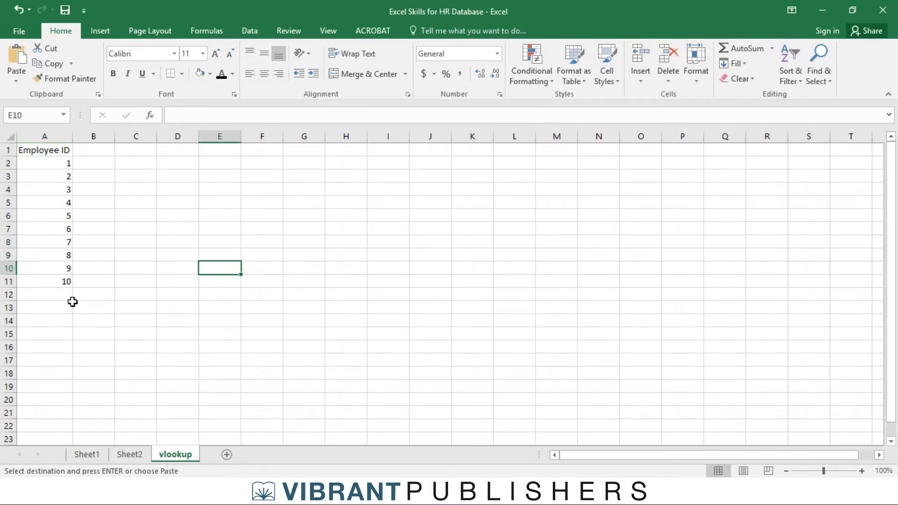
pyautogui.click(99, 454)
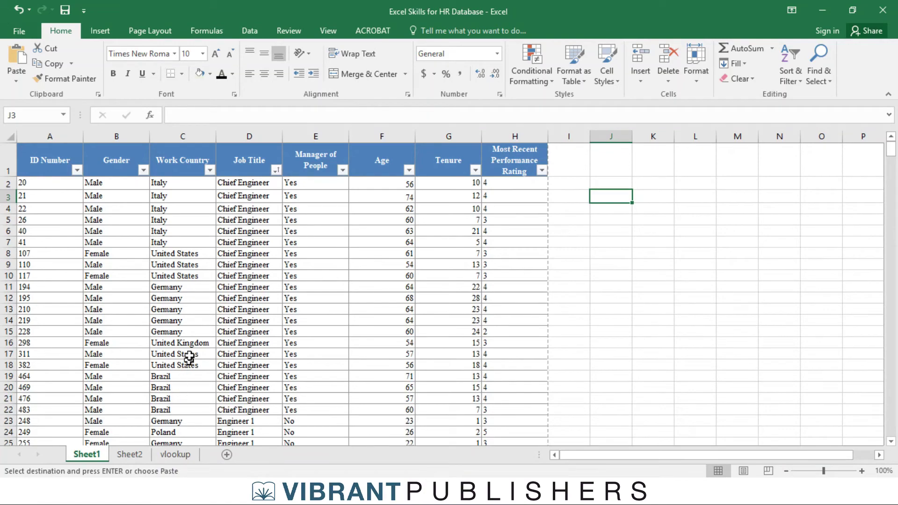
pyautogui.scroll(-5, 55, 252)
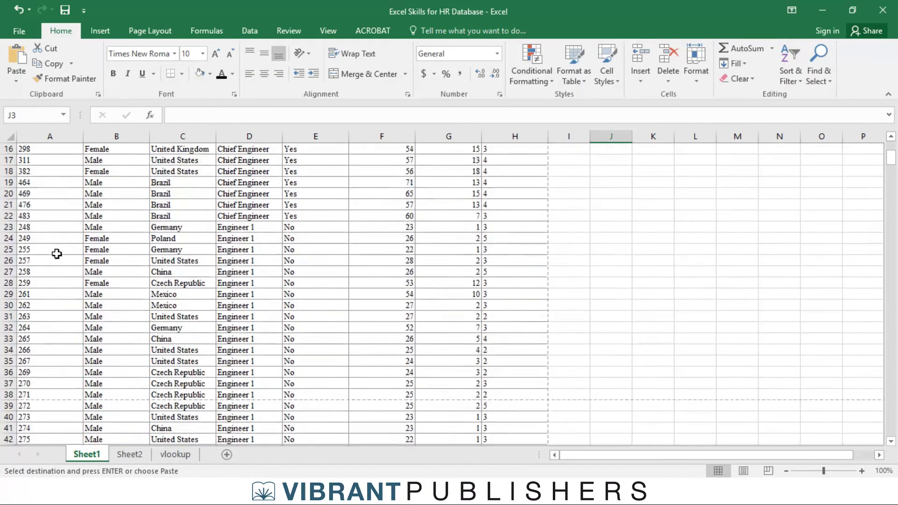
pyautogui.scroll(-16, 57, 254)
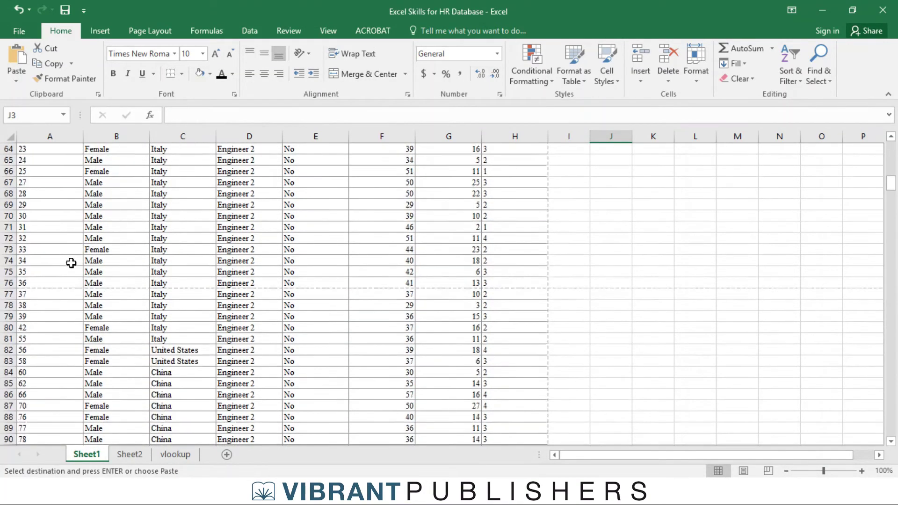
pyautogui.scroll(19, 71, 262)
pyautogui.scroll(-4, 92, 260)
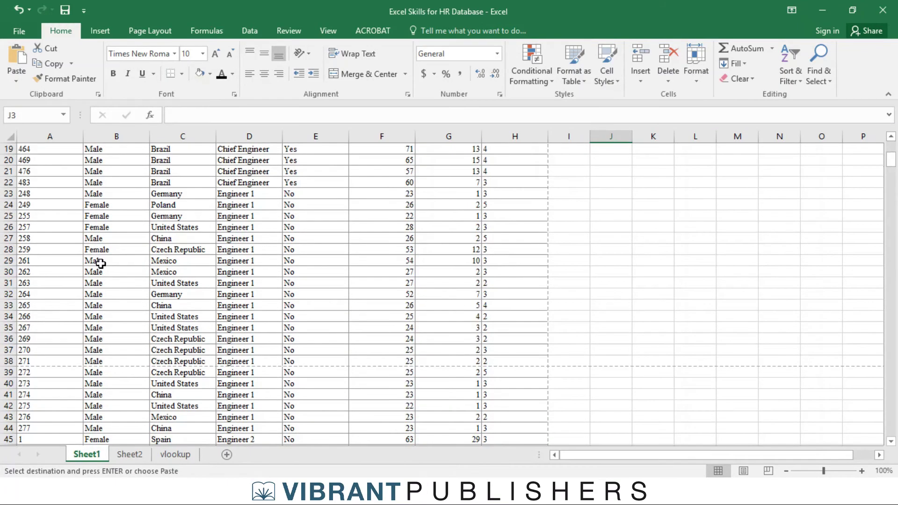
pyautogui.scroll(-20, 100, 264)
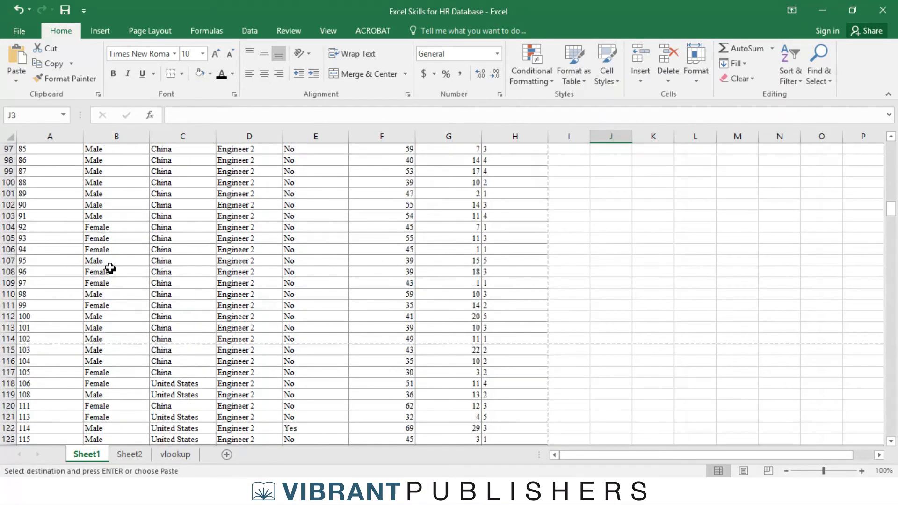
pyautogui.scroll(20, 117, 268)
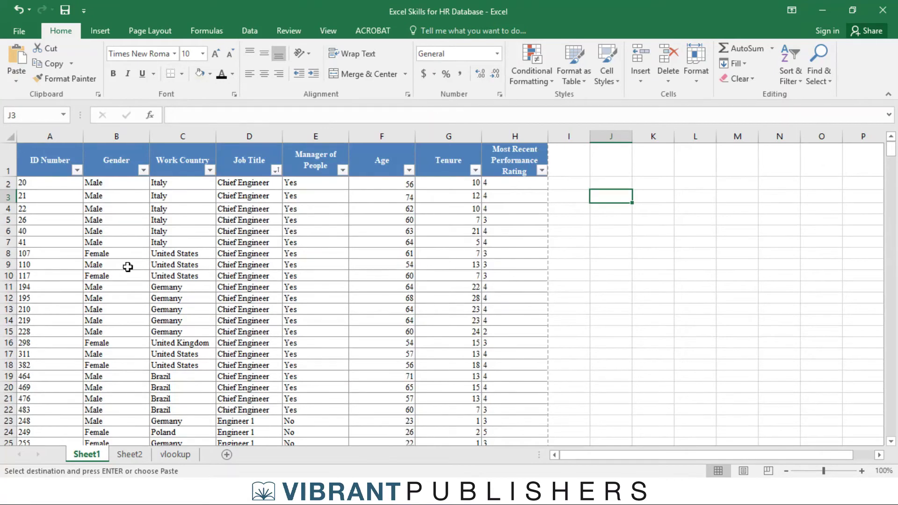
# Enter the header Gender in B1 of the vlookup sheet.
pyautogui.click(175, 454)
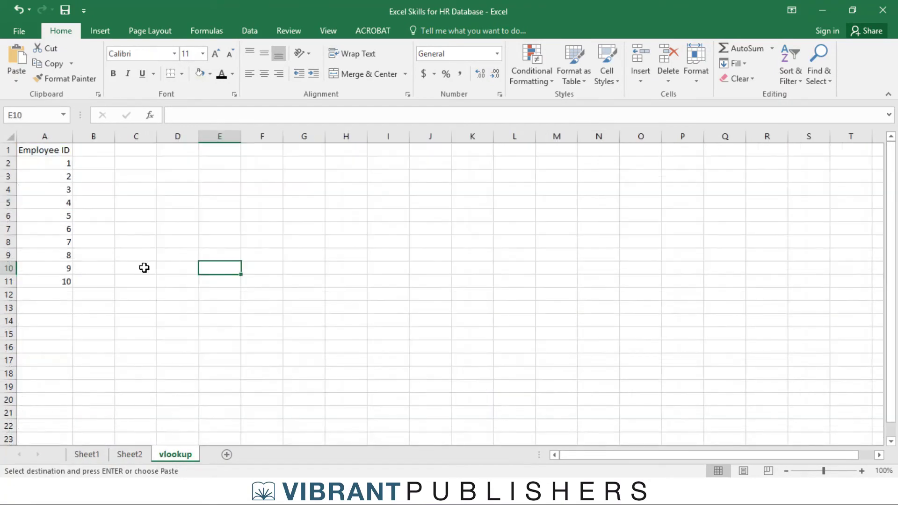
pyautogui.click(102, 150)
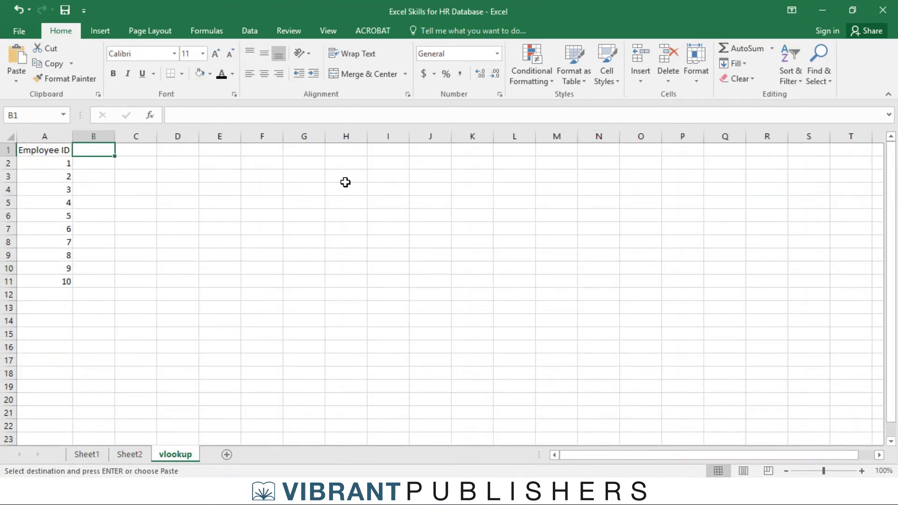
pyautogui.write('Gender')
pyautogui.press('Return')
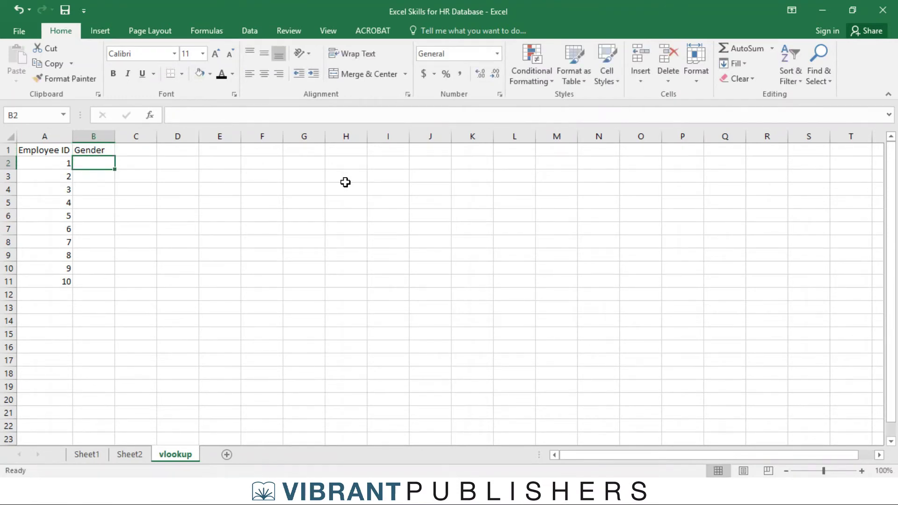
# Start a VLOOKUP formula in B2 with A2 as the lookup value and Sheet1!A1:B501 as the table array.
pyautogui.write('=')
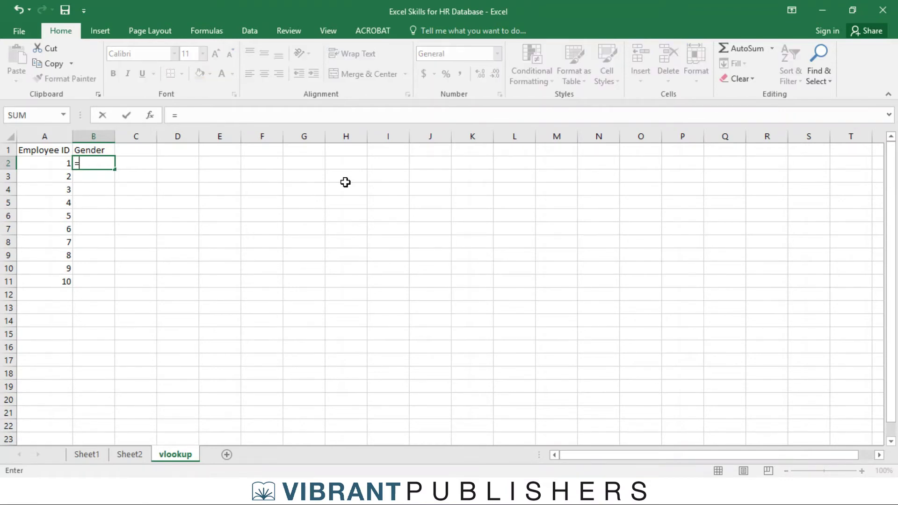
pyautogui.write('vlookup')
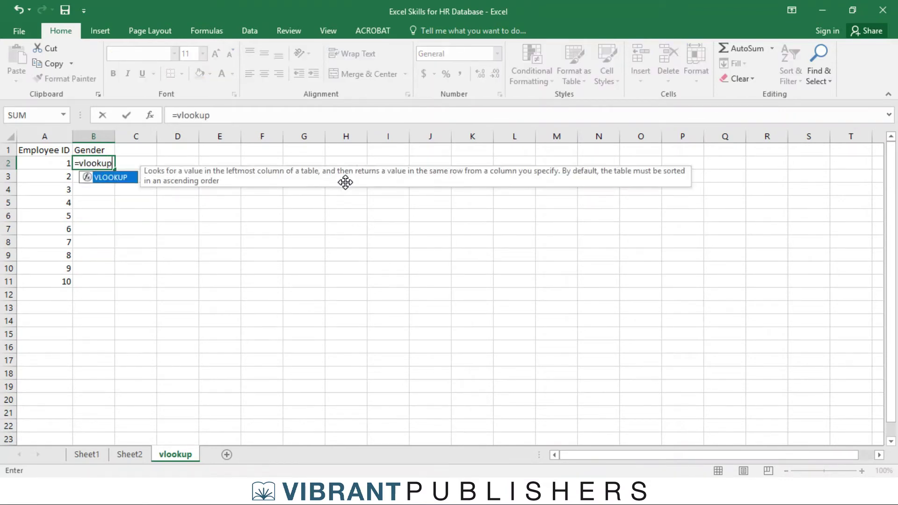
pyautogui.write('(')
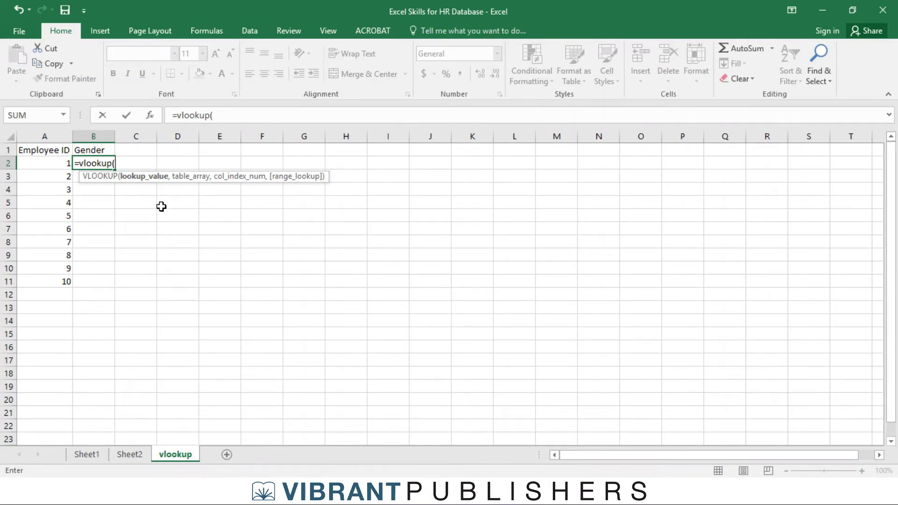
pyautogui.click(47, 164)
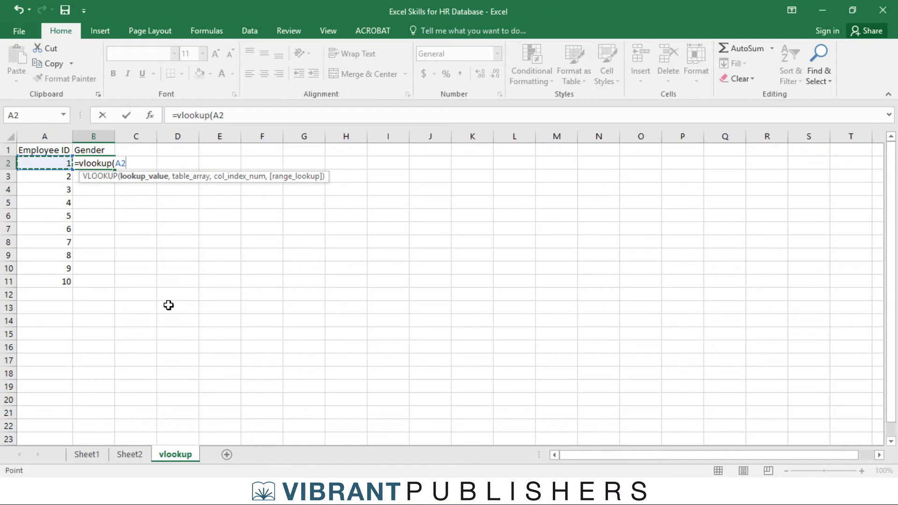
pyautogui.write(',')
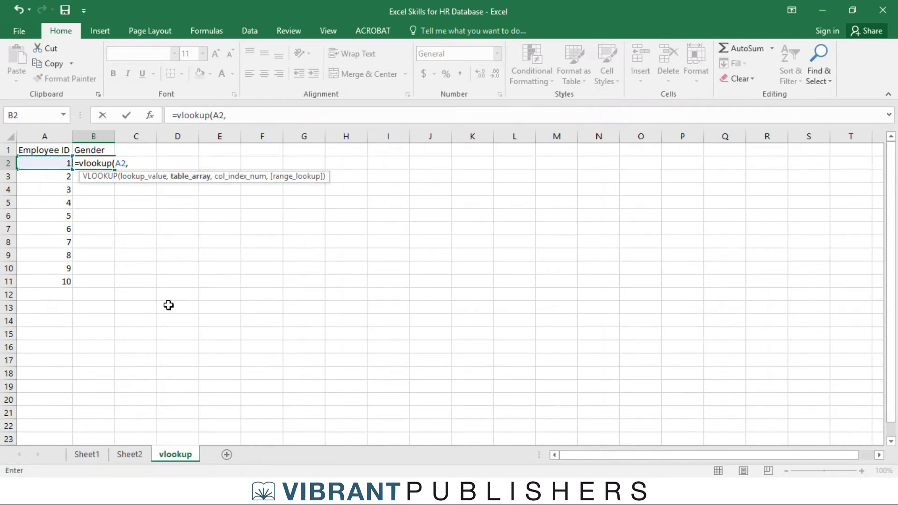
pyautogui.click(99, 454)
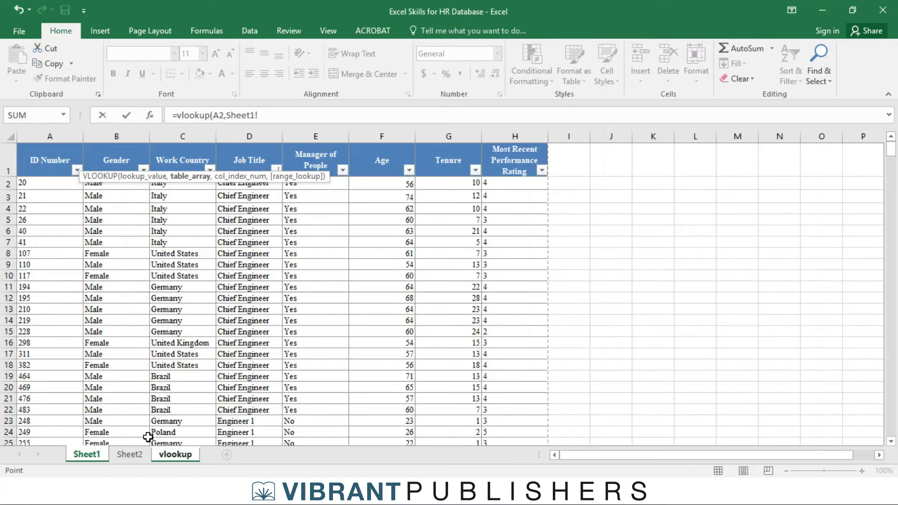
pyautogui.click(45, 163)
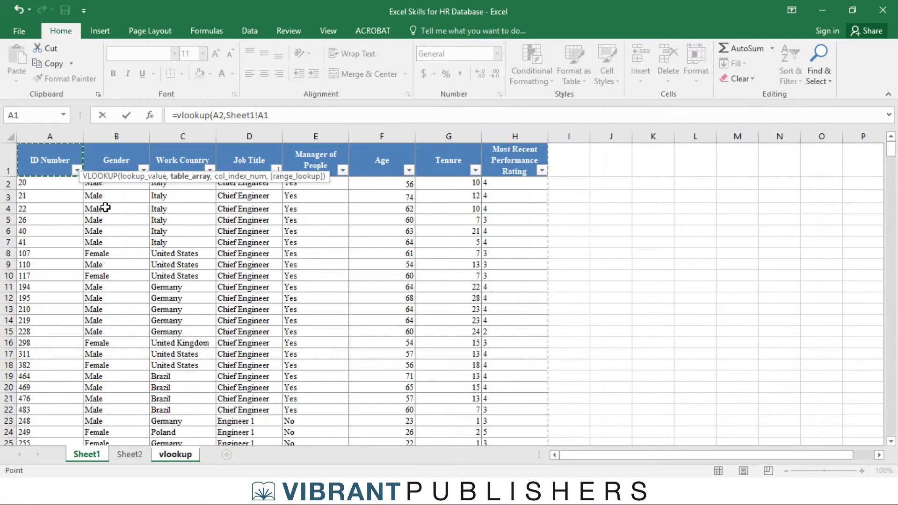
pyautogui.hotkey('shift', 'Right')
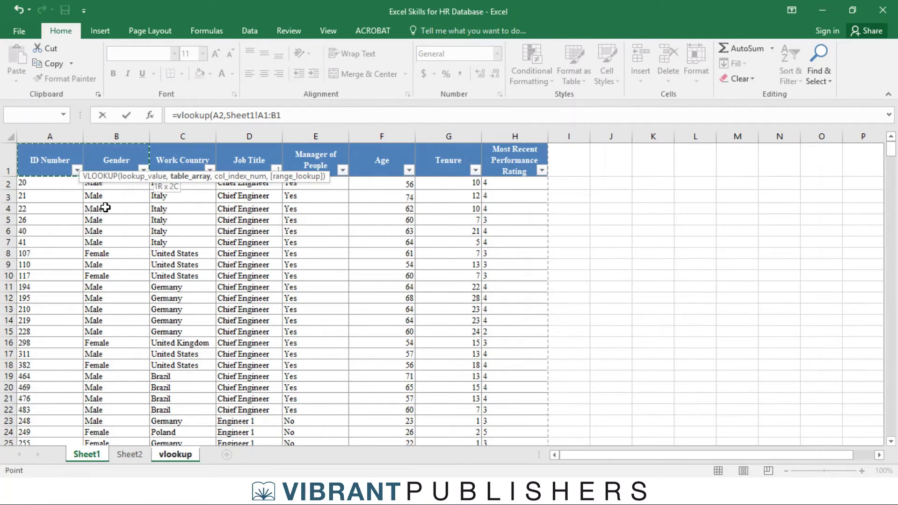
pyautogui.hotkey('ctrl', 'shift', 'Down')
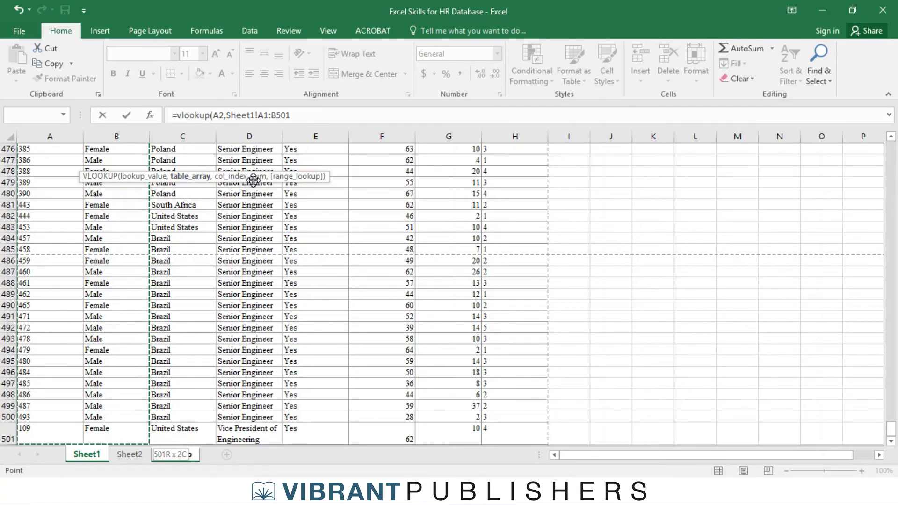
# Complete the B2 VLOOKUP with column index 2 and FALSE for an exact match.
pyautogui.write(',2')
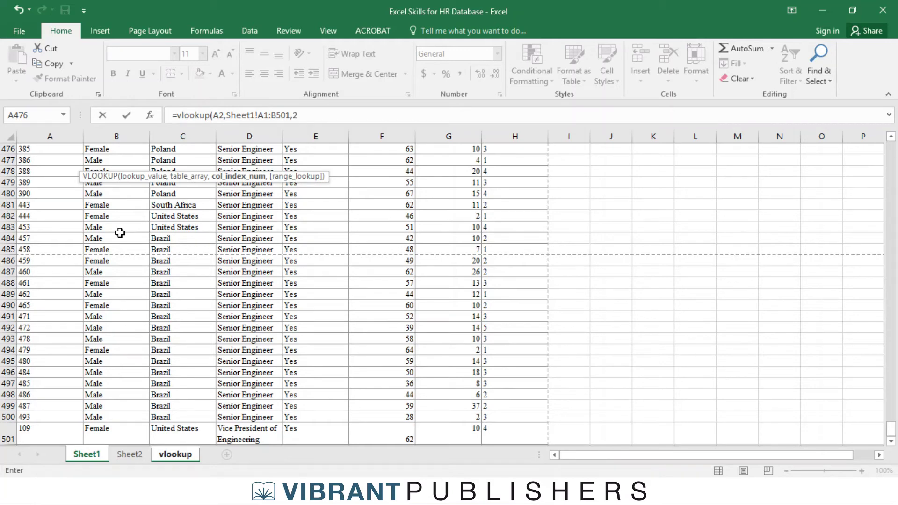
pyautogui.write(',')
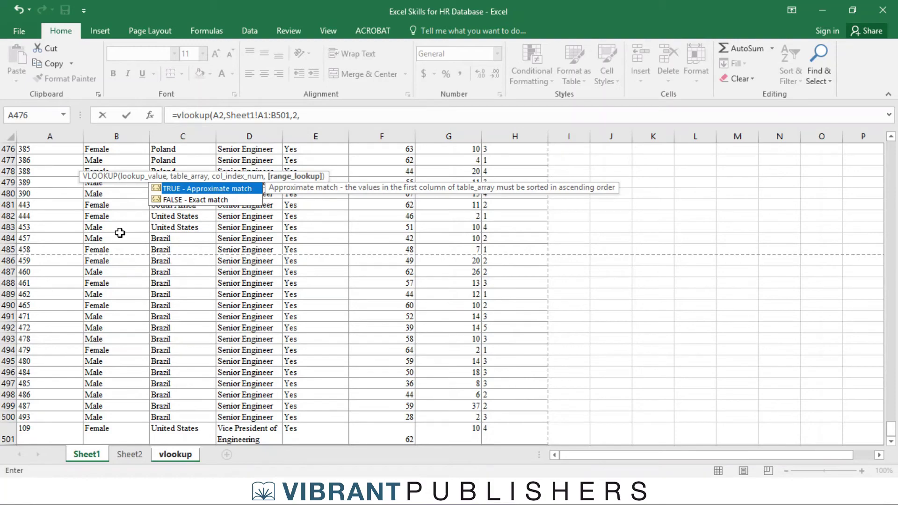
pyautogui.write('false')
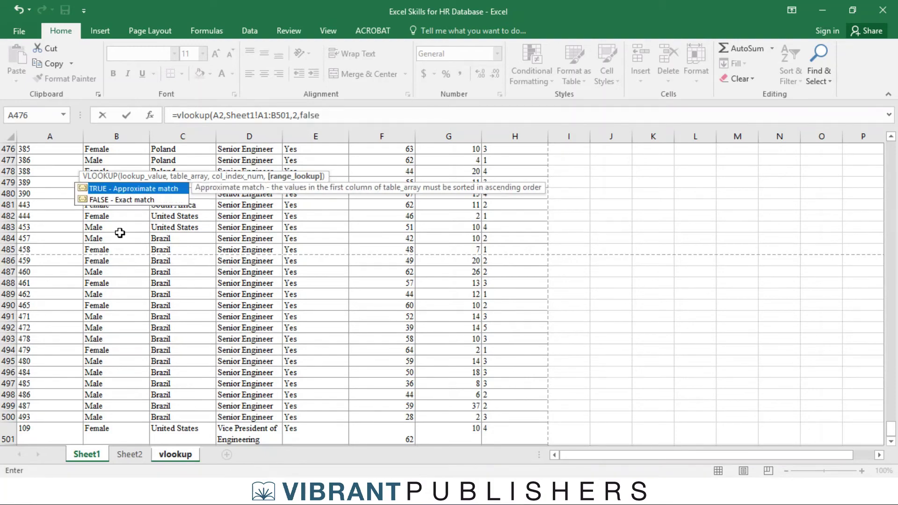
pyautogui.write(')')
pyautogui.press('Return')
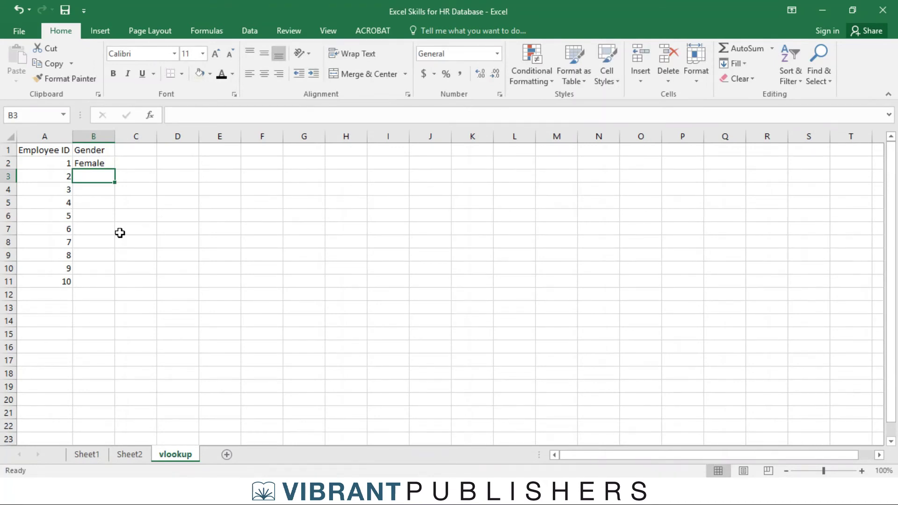
# Make the table array in the B2 VLOOKUP formula absolute as Sheet1!$A$1:$B$501.
pyautogui.click(100, 162)
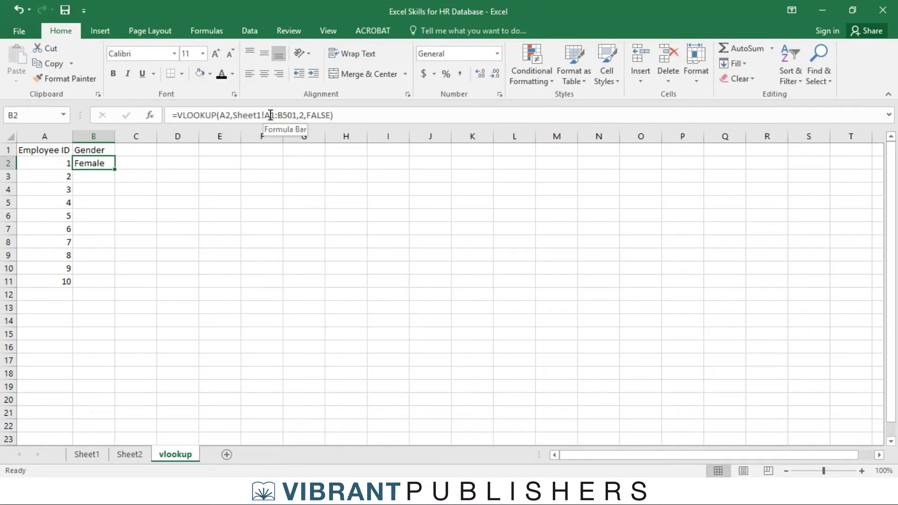
pyautogui.click(271, 115)
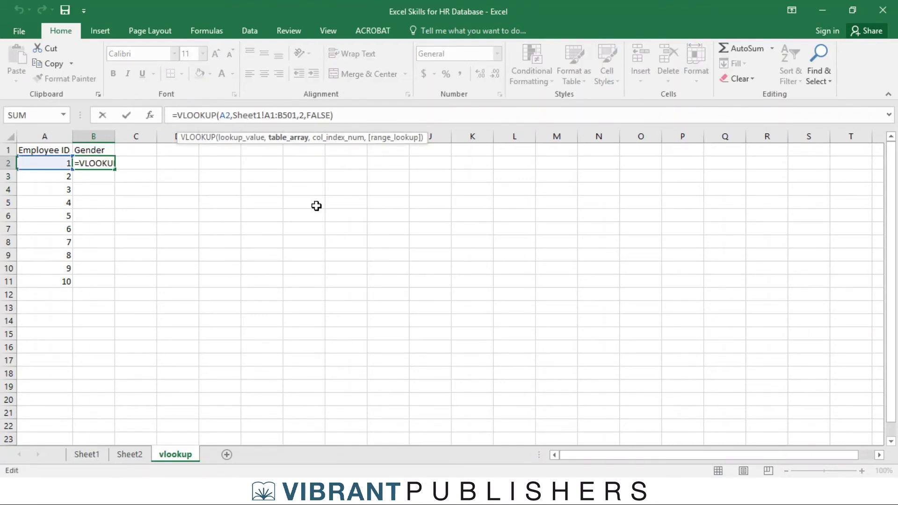
pyautogui.press('F4')
pyautogui.press('Left')
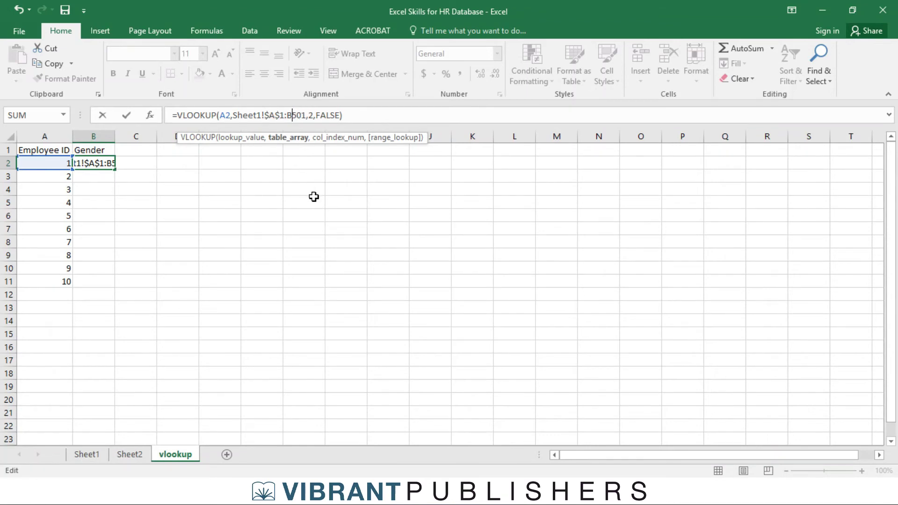
pyautogui.press('F4')
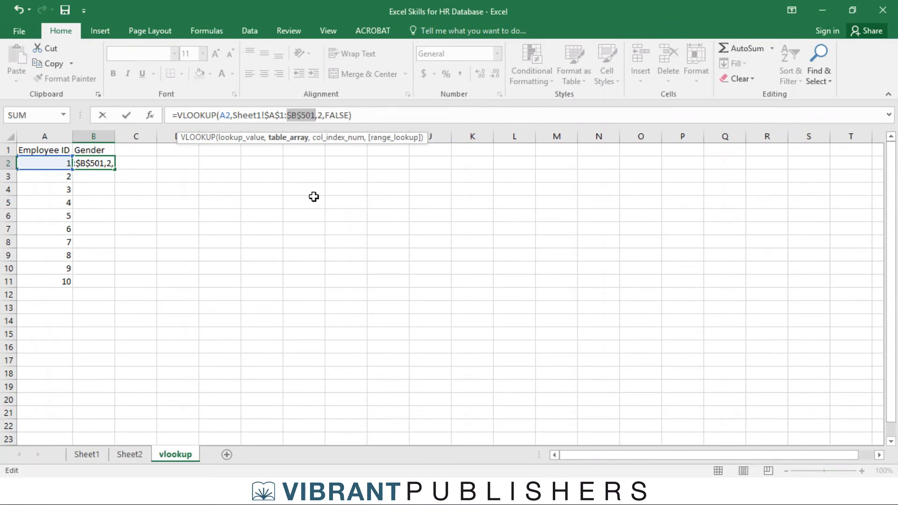
pyautogui.press('Return')
# Fill the Gender VLOOKUP formula from B2 down to B11.
pyautogui.click(93, 160)
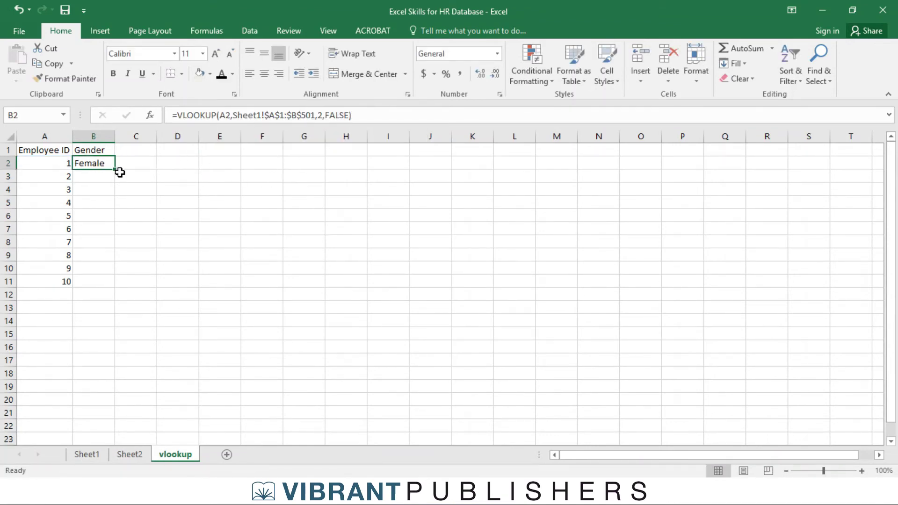
pyautogui.doubleClick(115, 170)
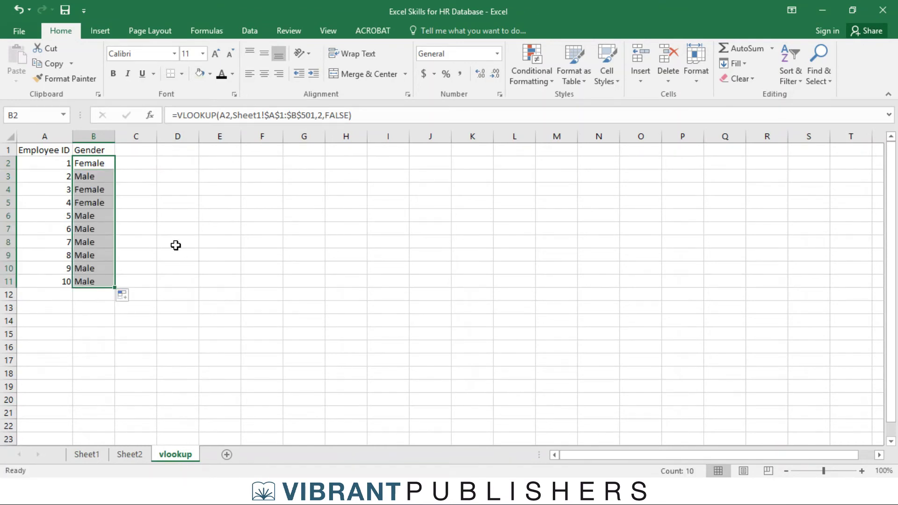
pyautogui.click(198, 225)
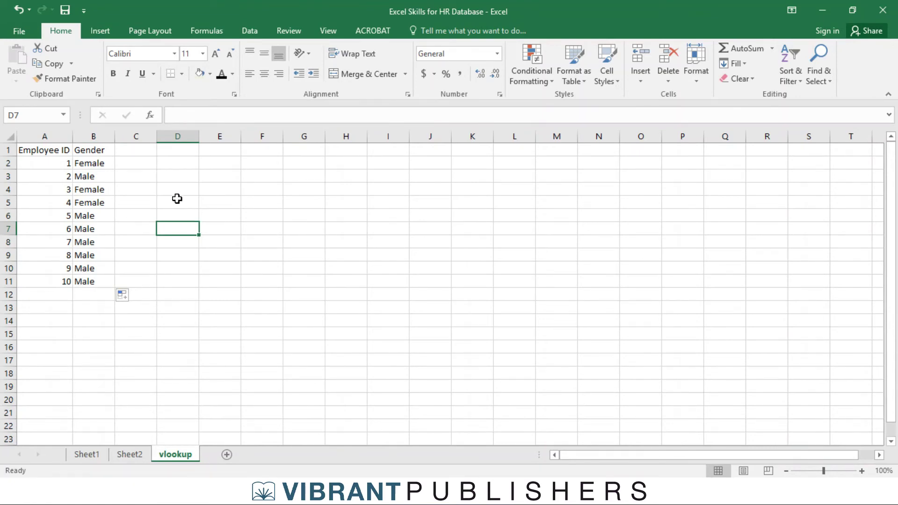
# Check the column headers of the Sheet1 database and enter the header MRPR in C1 of the vlookup sheet for Most Recent Performance Rating.
pyautogui.click(95, 454)
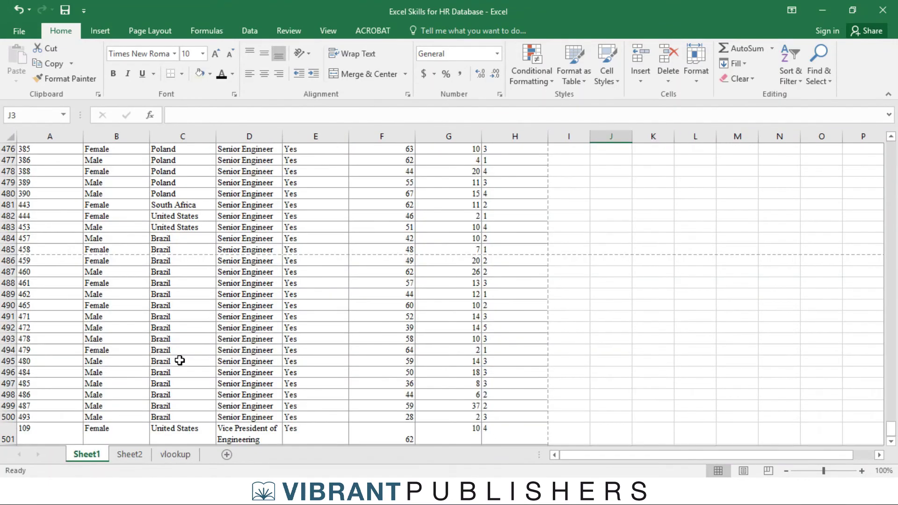
pyautogui.scroll(16, 179, 360)
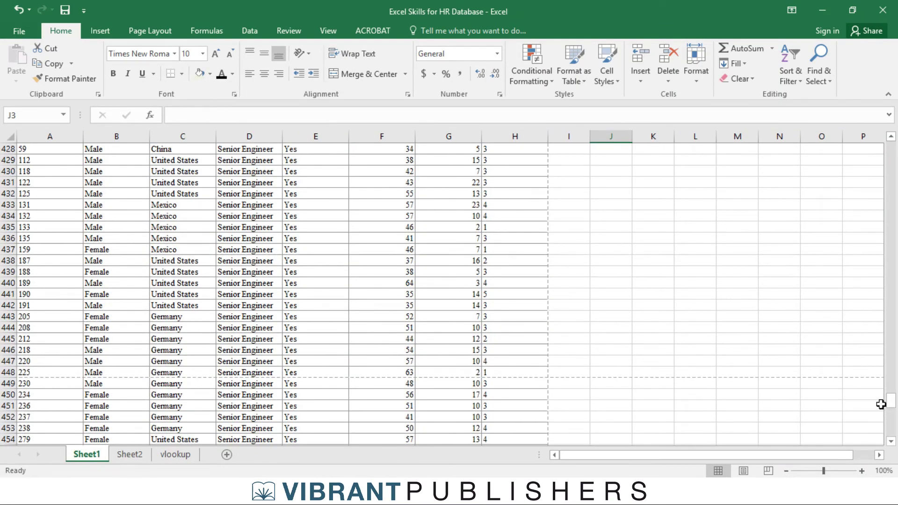
pyautogui.moveTo(890, 405); pyautogui.dragTo(888, 142)
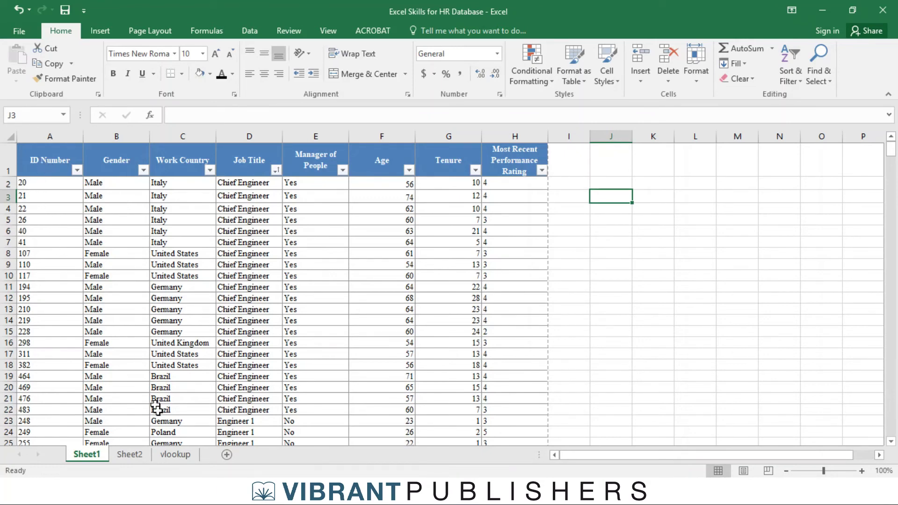
pyautogui.click(170, 454)
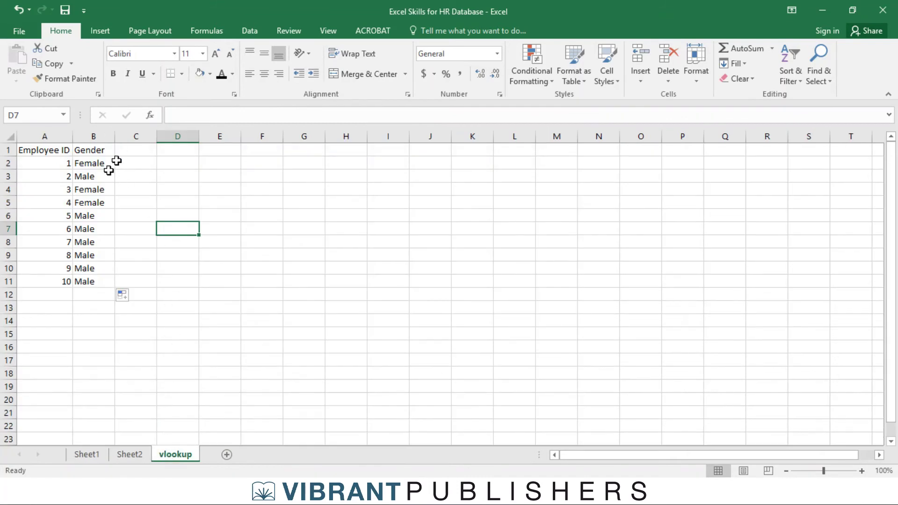
pyautogui.click(87, 455)
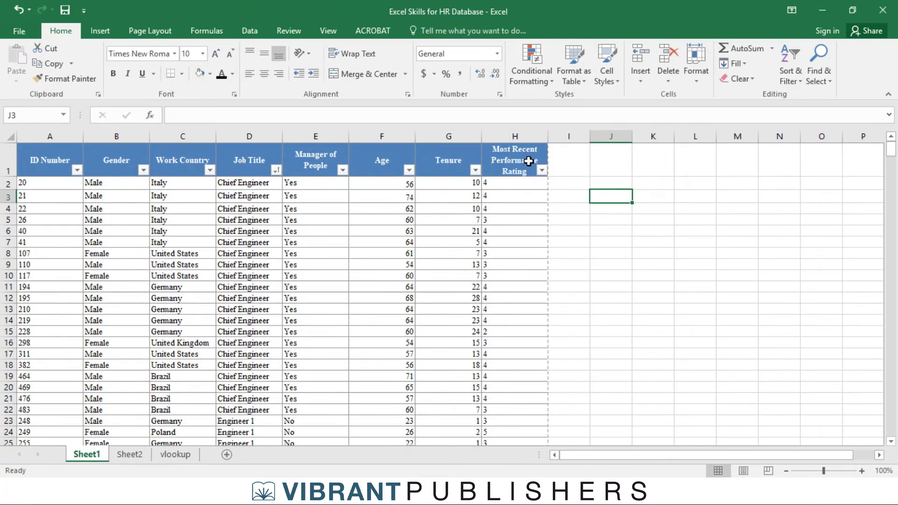
pyautogui.click(164, 456)
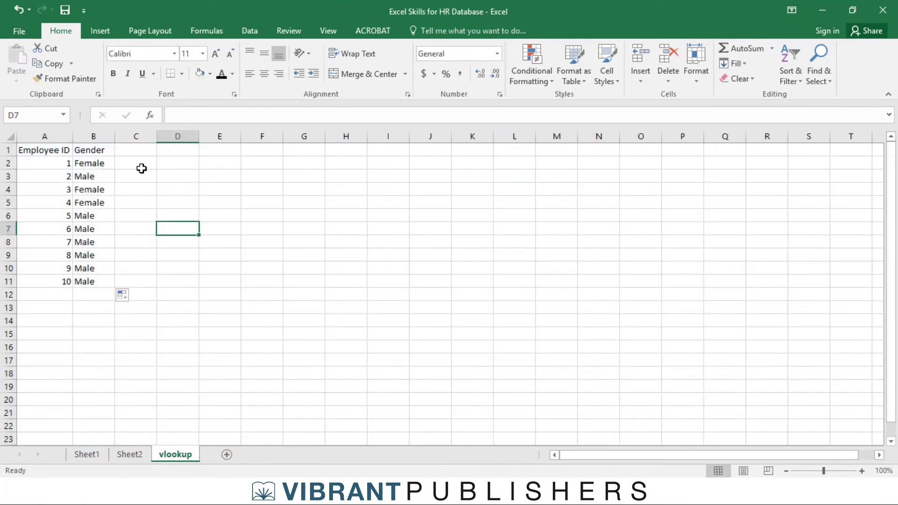
pyautogui.click(138, 153)
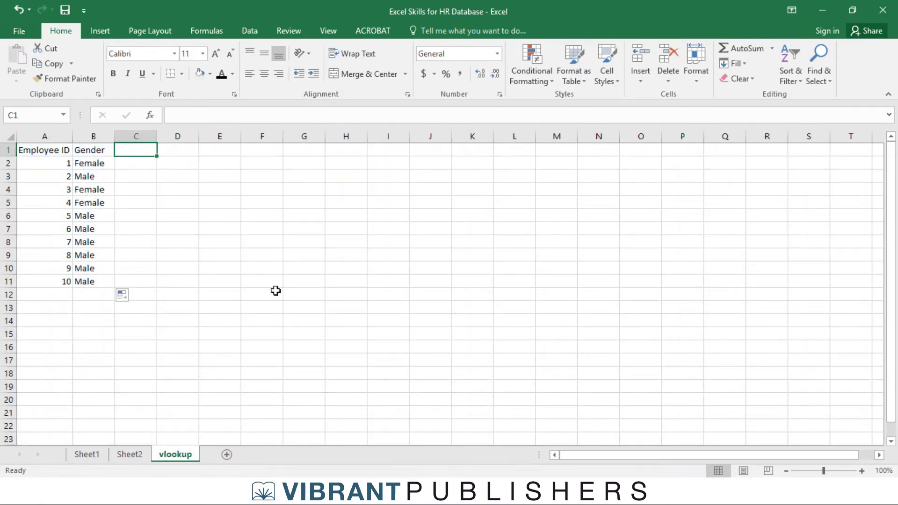
pyautogui.write('MRPR')
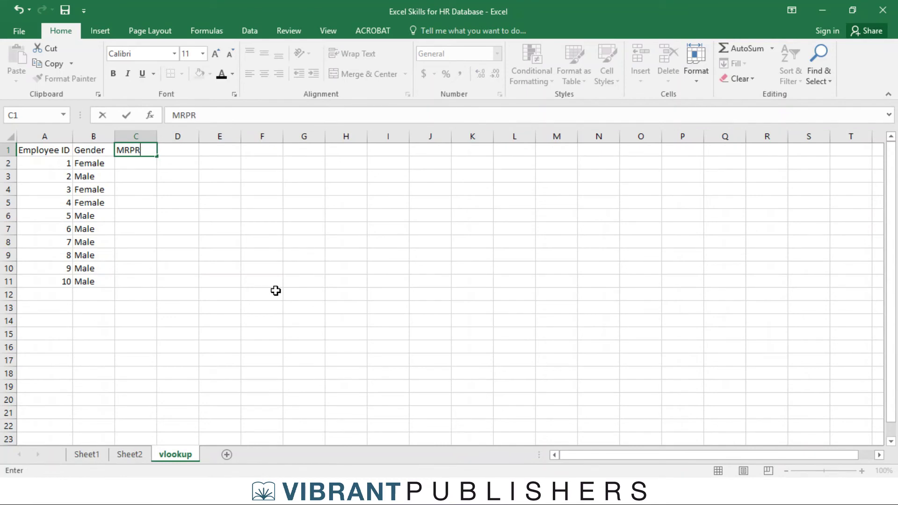
pyautogui.press('Return')
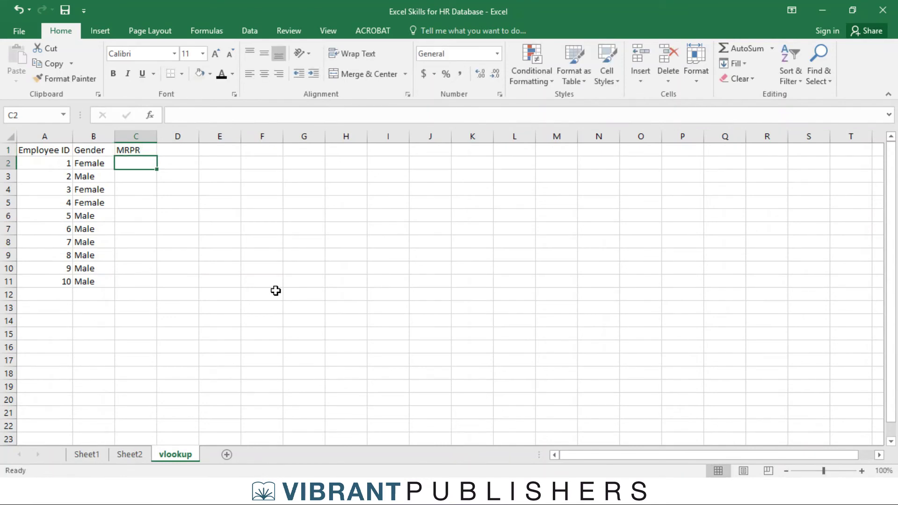
# Start a VLOOKUP formula in C2 with A2 as the lookup value.
pyautogui.write('=vlookup(')
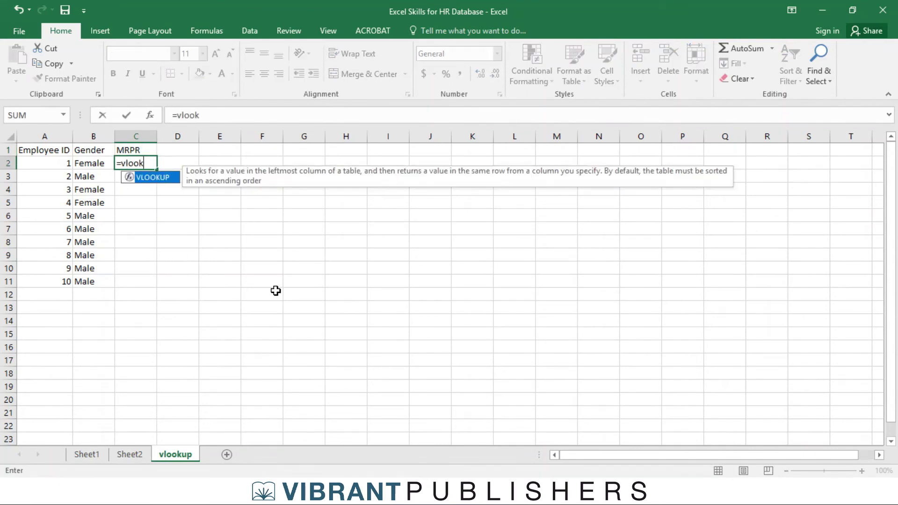
pyautogui.press('Left')
pyautogui.press('Left')
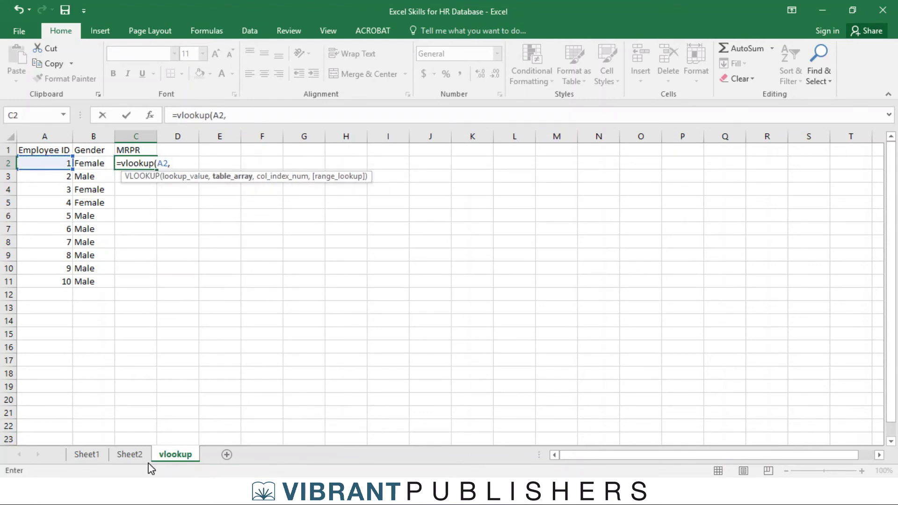
# Start the table array of the C2 VLOOKUP formula at cell A1 of Sheet1.
pyautogui.click(79, 454)
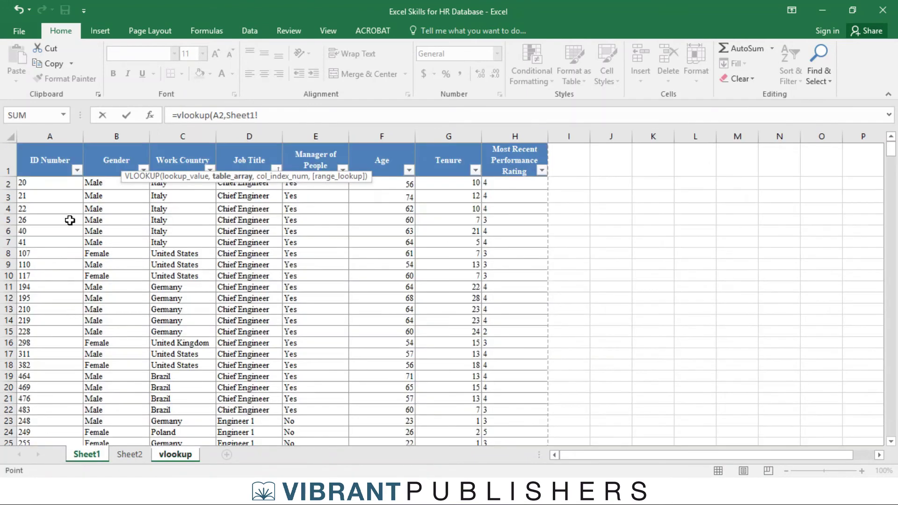
pyautogui.click(42, 165)
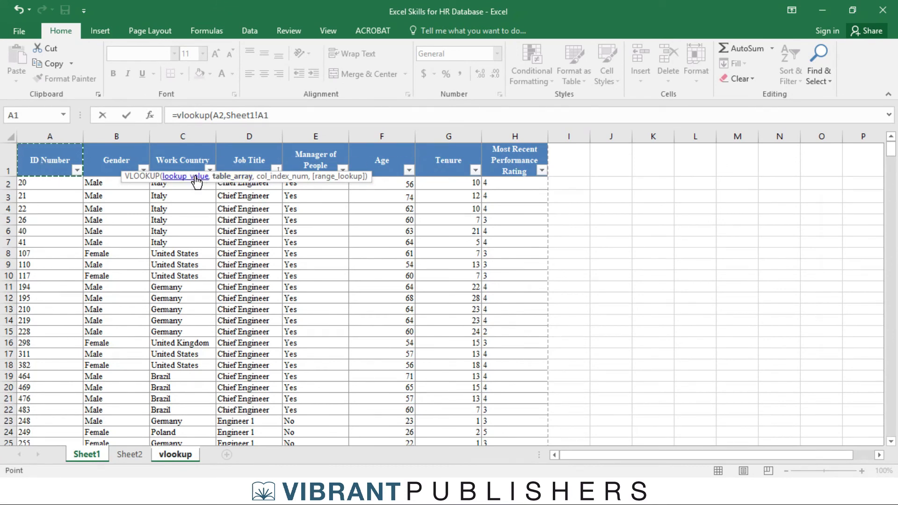
pyautogui.hotkey('shift', 'Right')
pyautogui.hotkey('shift', 'Right')
pyautogui.hotkey('shift', 'Right')
pyautogui.hotkey('shift', 'Right')
pyautogui.hotkey('shift', 'Right')
pyautogui.hotkey('shift', 'Right')
pyautogui.hotkey('shift', 'Right')
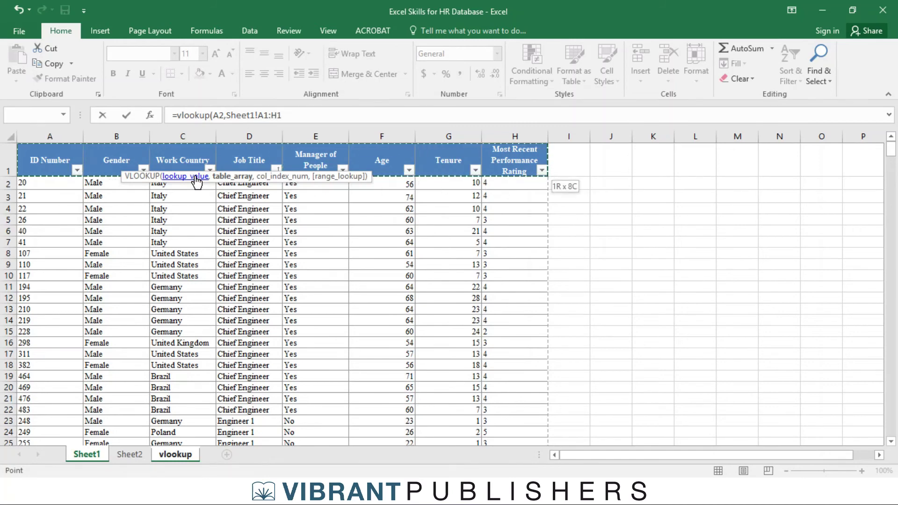
pyautogui.hotkey('ctrl', 'Down')
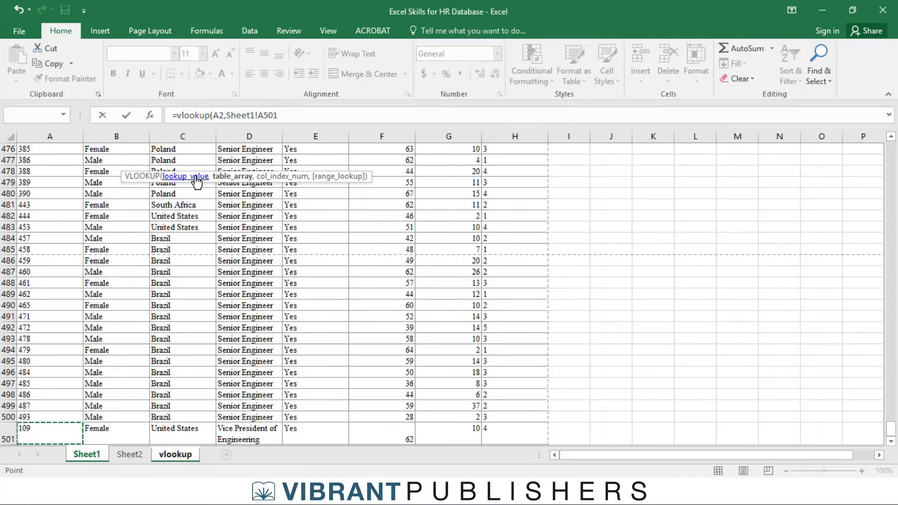
pyautogui.hotkey('ctrl', 'Up')
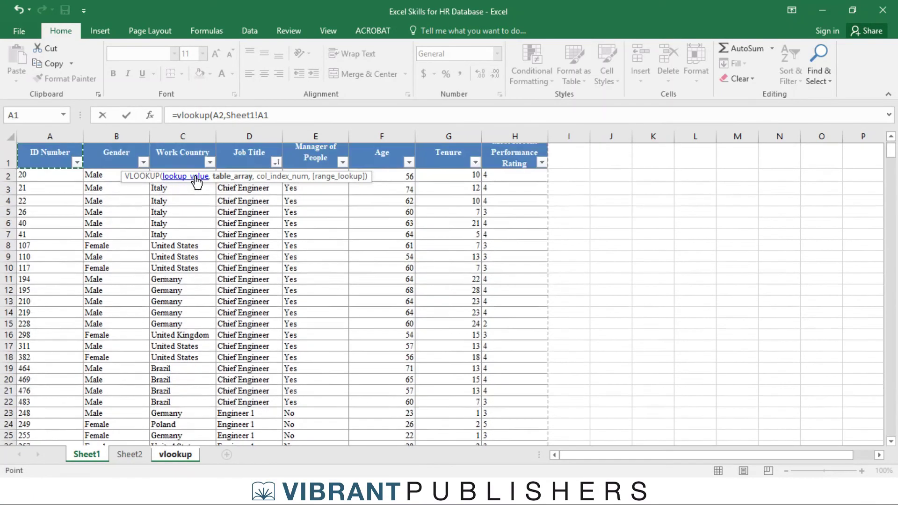
# Extend the table array to the whole Sheet1 database and make it absolute as Sheet1!$A$1:$H$501.
pyautogui.hotkey('shift', 'Right')
pyautogui.hotkey('shift', 'Right')
pyautogui.hotkey('shift', 'Right')
pyautogui.hotkey('shift', 'Right')
pyautogui.hotkey('shift', 'Right')
pyautogui.hotkey('shift', 'Right')
pyautogui.hotkey('shift', 'Right')
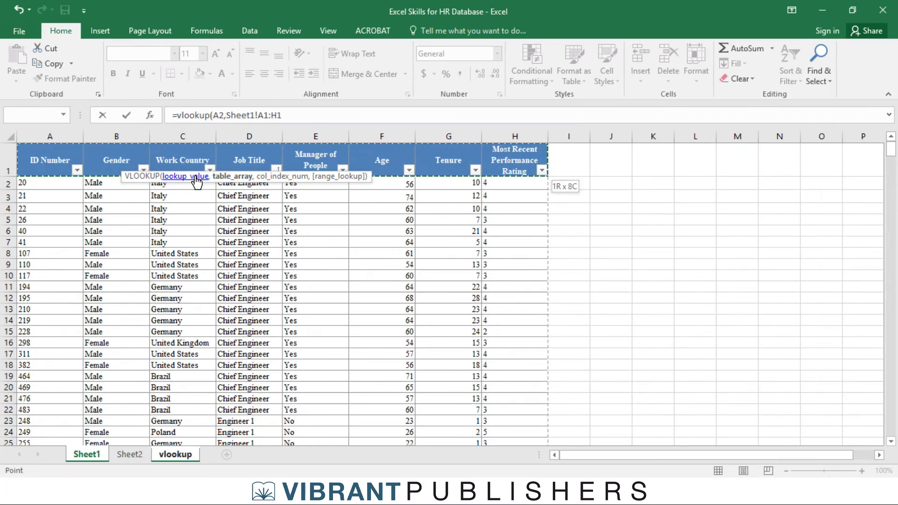
pyautogui.hotkey('ctrl', 'shift', 'Down')
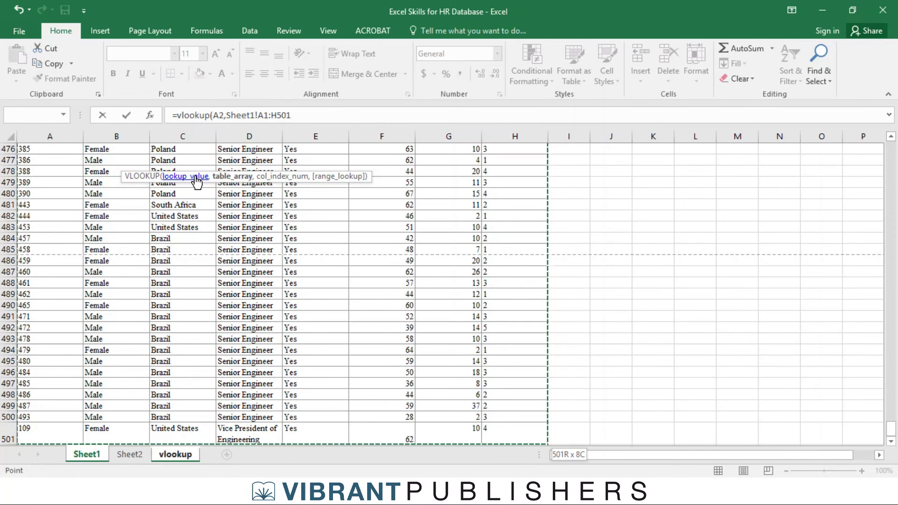
pyautogui.press('F4')
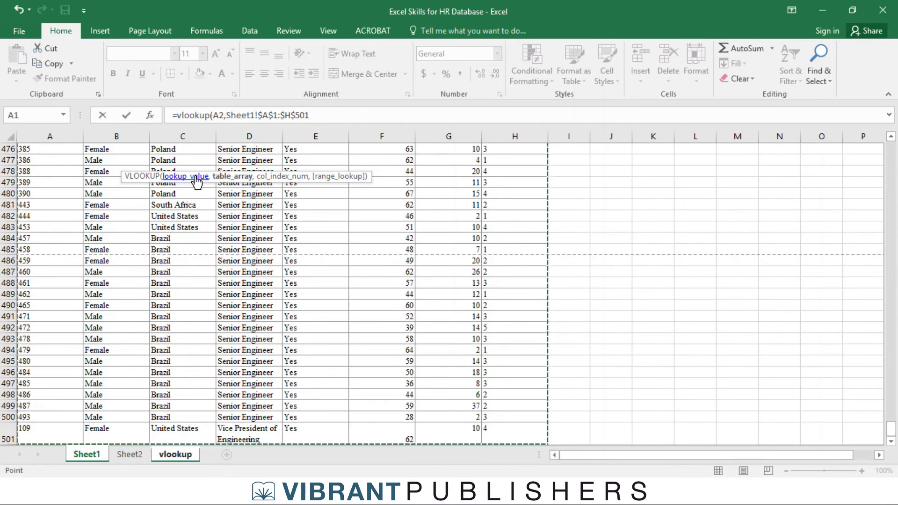
# Complete the C2 VLOOKUP with column index 8 and FALSE for an exact match, and fill it down to C11.
pyautogui.write(',')
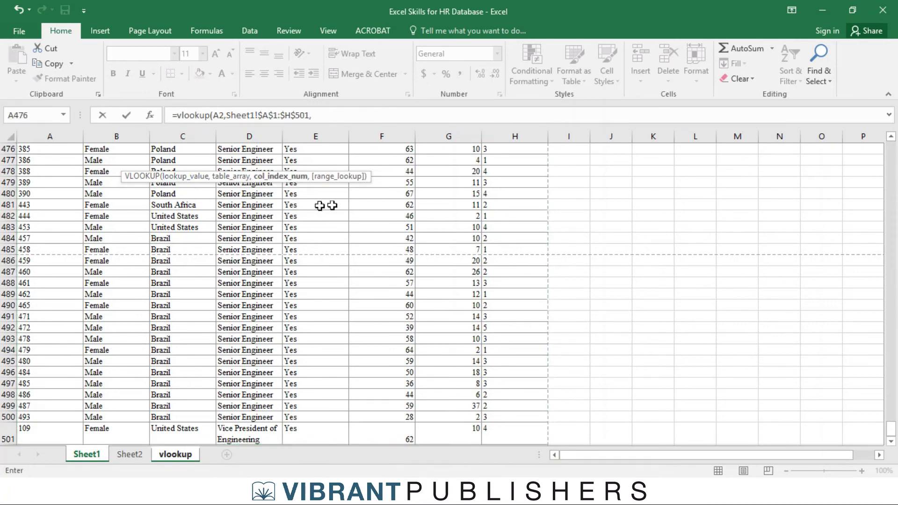
pyautogui.moveTo(891, 434); pyautogui.dragTo(882, 149)
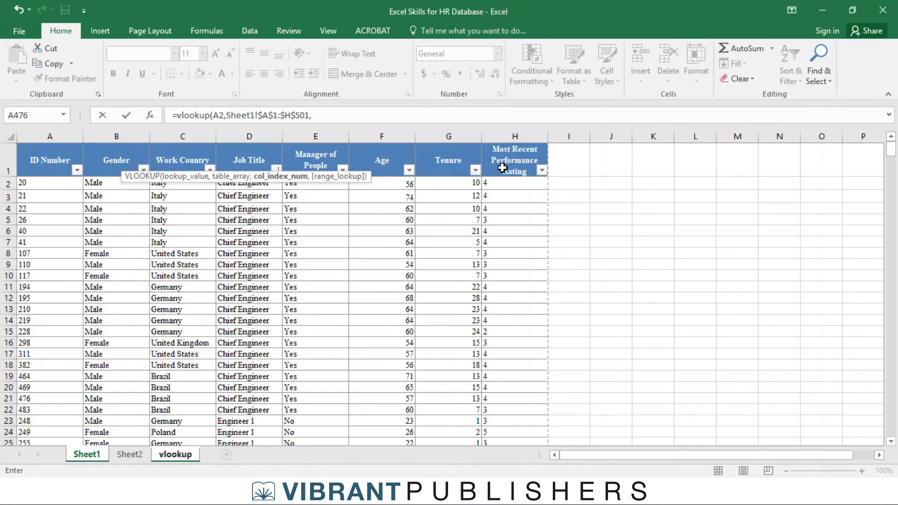
pyautogui.write('8,fa')
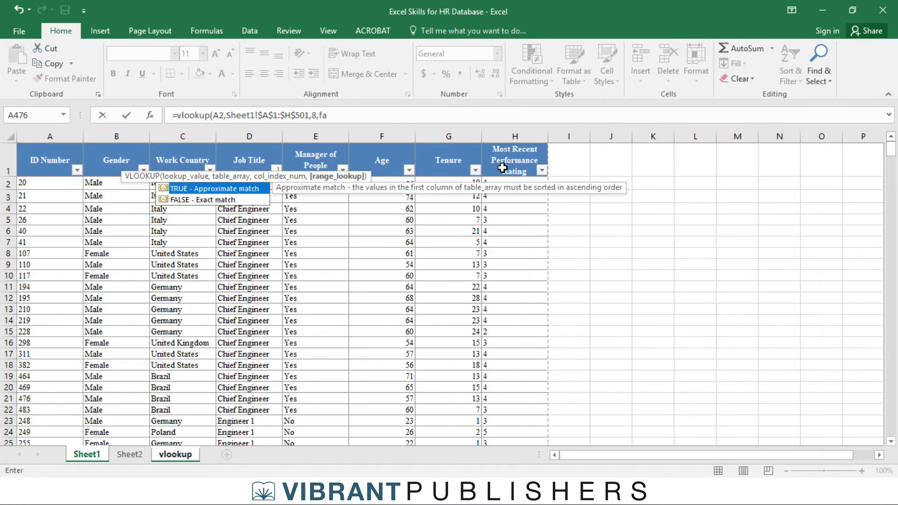
pyautogui.write('lse)')
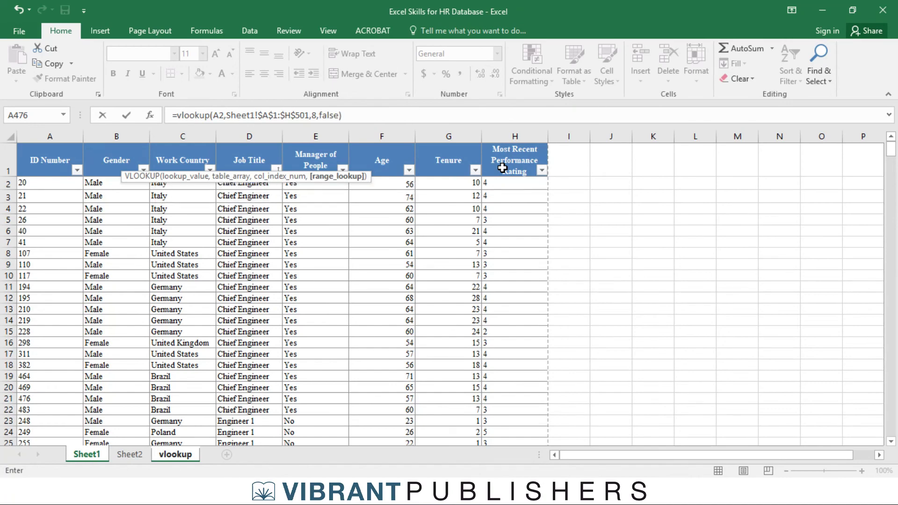
pyautogui.press('Return')
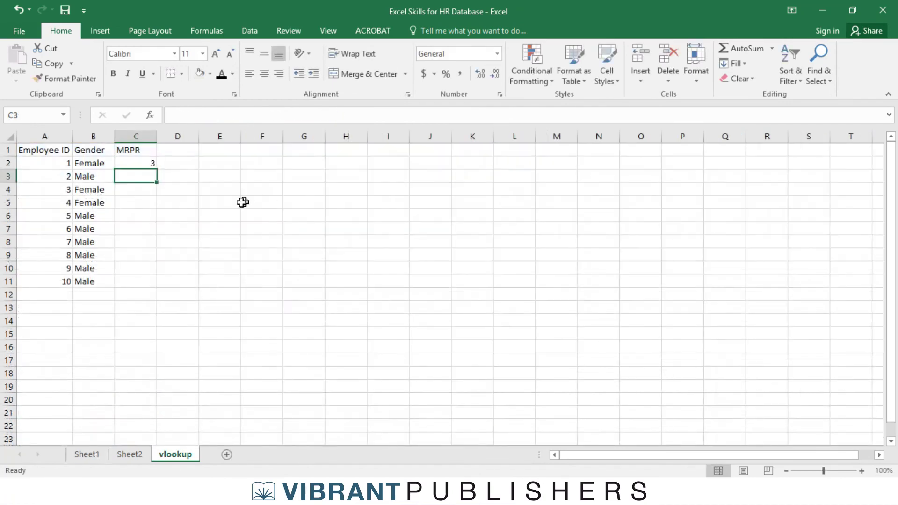
pyautogui.click(127, 163)
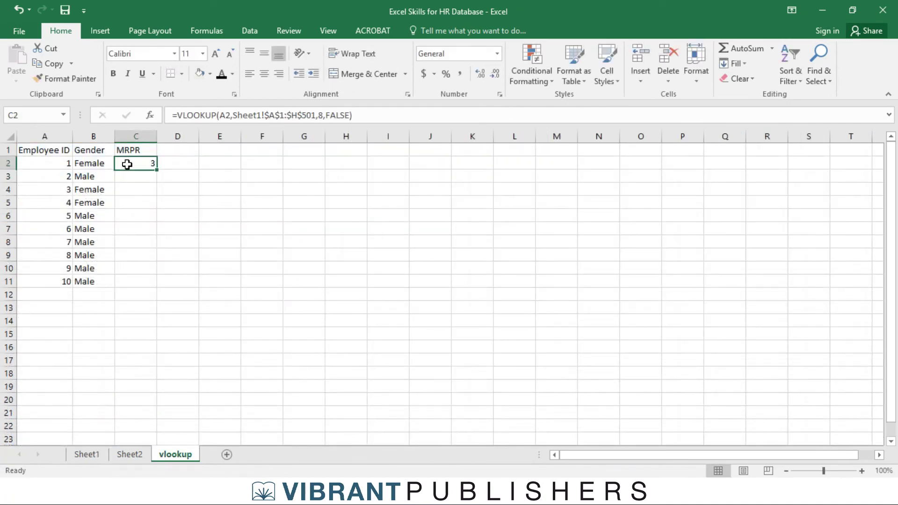
pyautogui.doubleClick(157, 169)
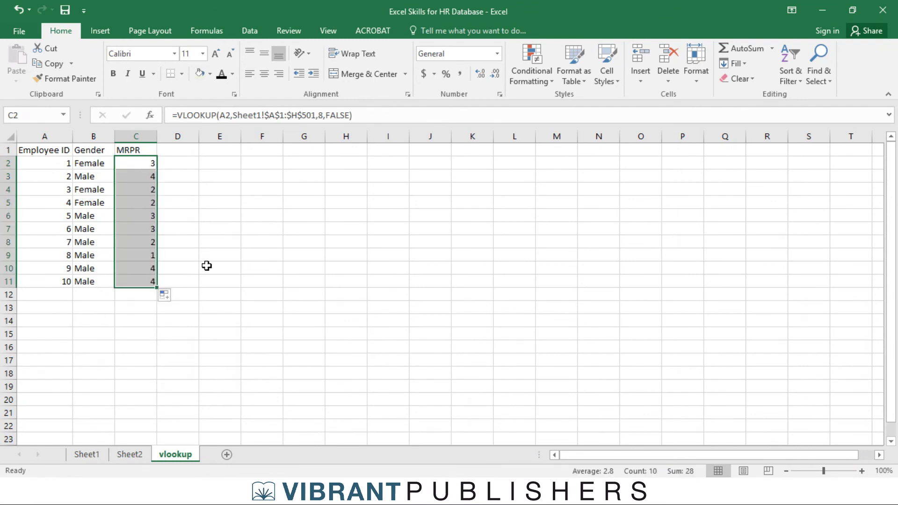
# Change the column index of the VLOOKUP formula in C2 to 7.
pyautogui.click(151, 164)
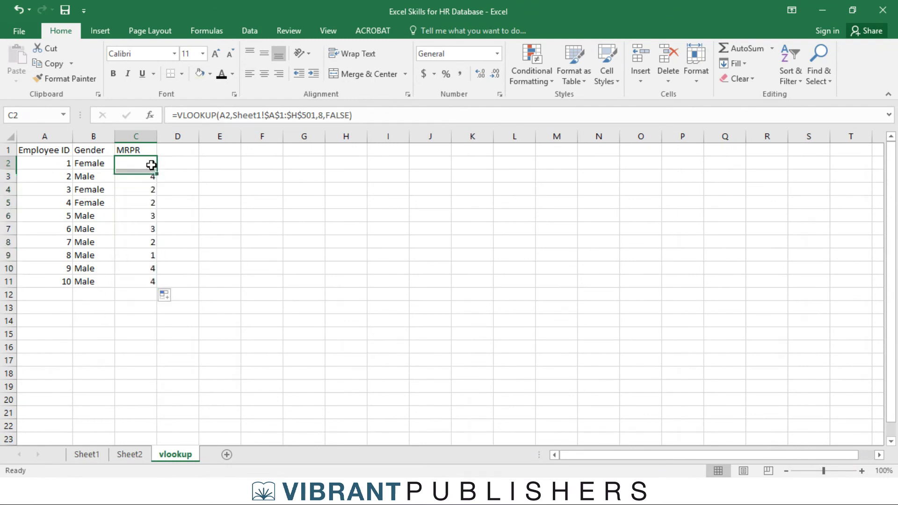
pyautogui.click(323, 116)
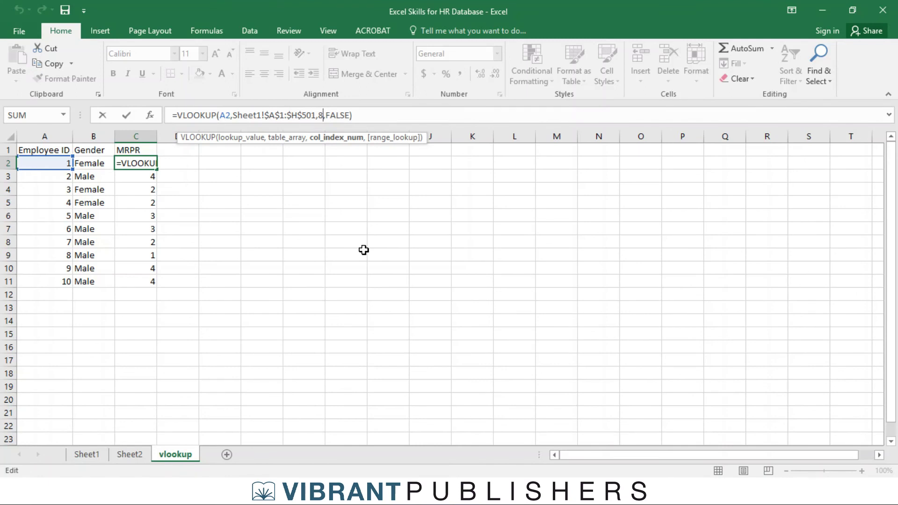
pyautogui.press('BackSpace')
pyautogui.write('7')
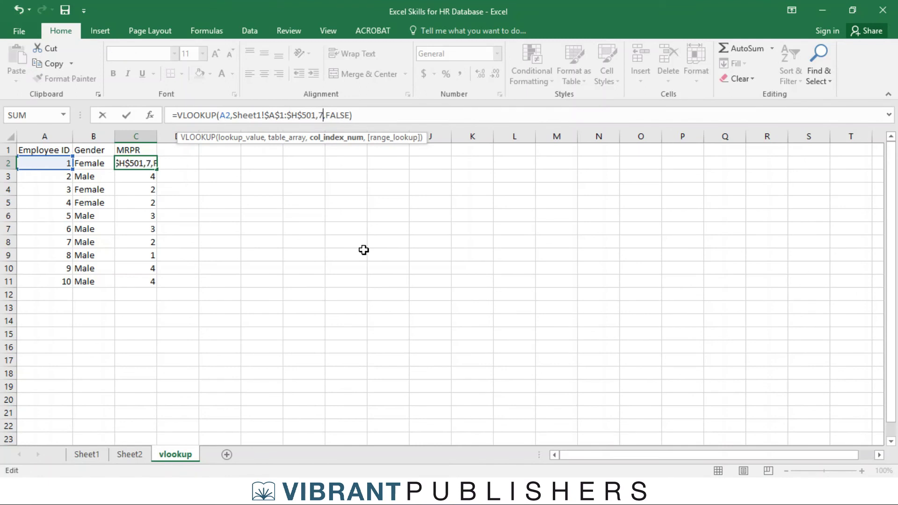
pyautogui.press('Return')
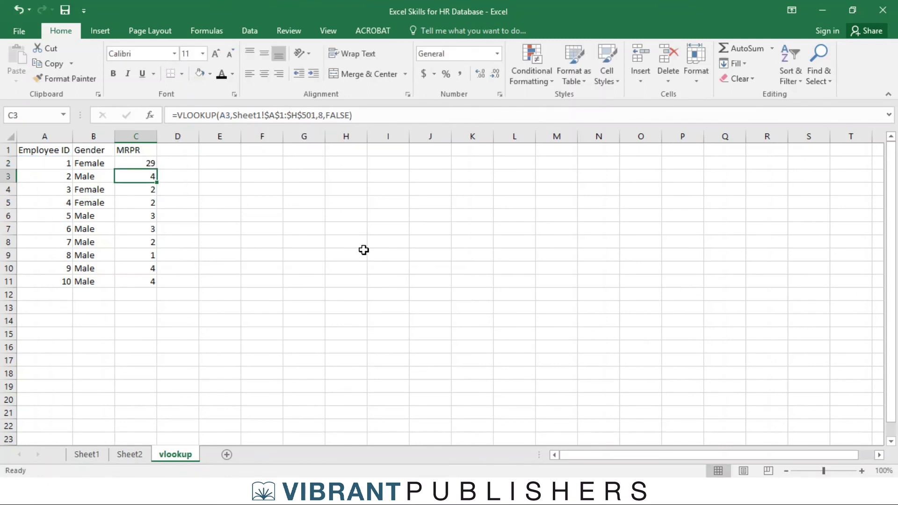
# Check the column headers on Sheet1 and fill the edited C2 formula of the vlookup sheet down to C11.
pyautogui.click(140, 162)
pyautogui.click(93, 455)
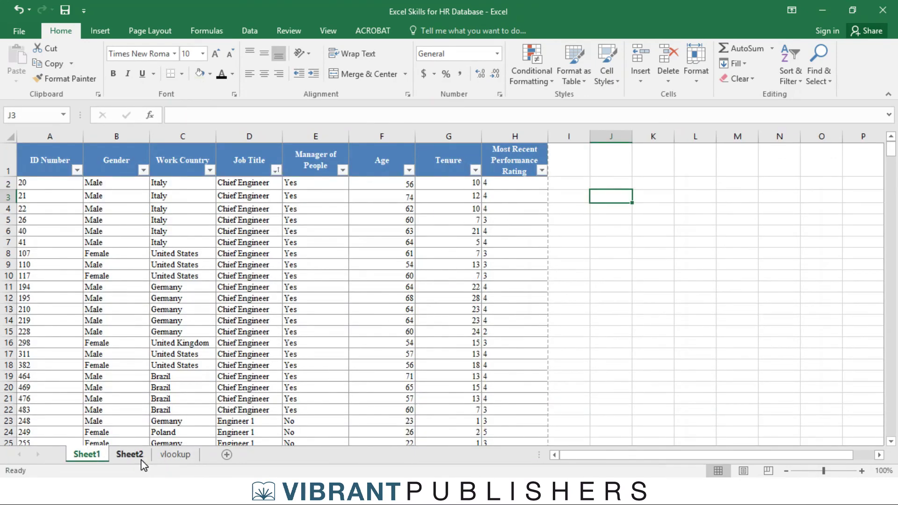
pyautogui.click(174, 455)
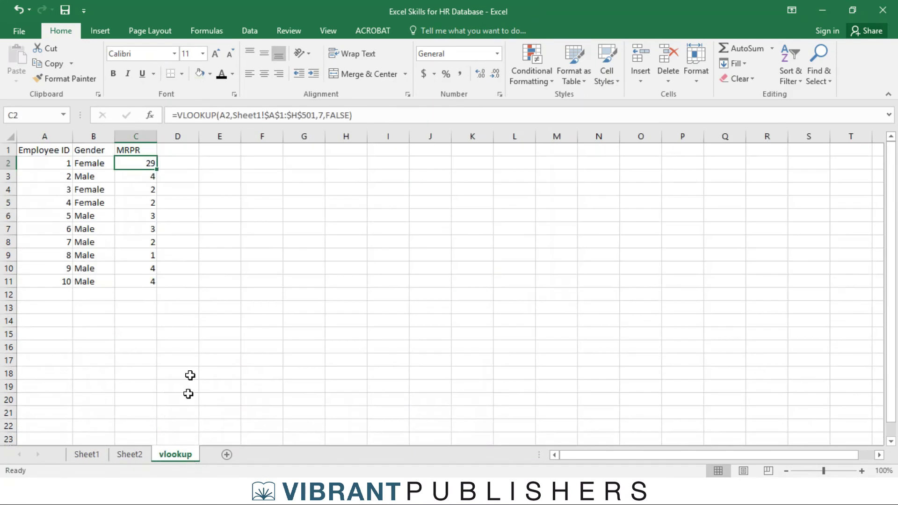
pyautogui.doubleClick(160, 170)
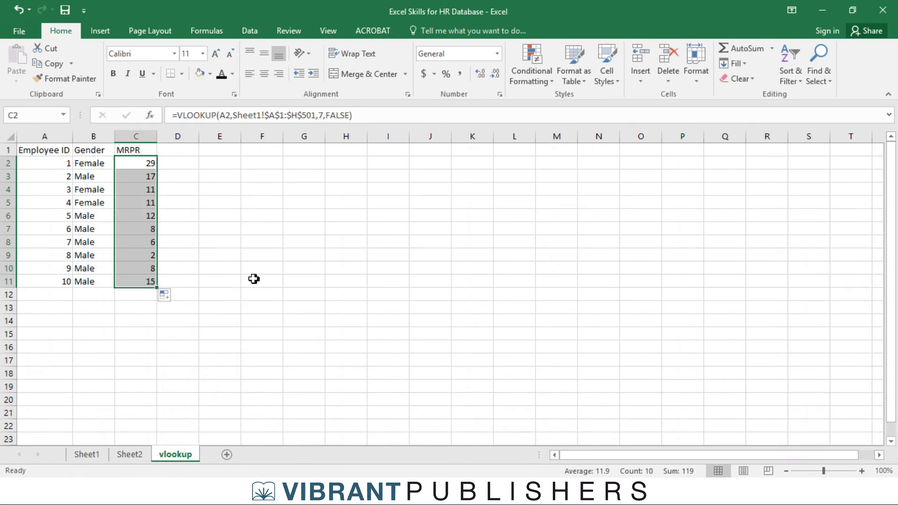